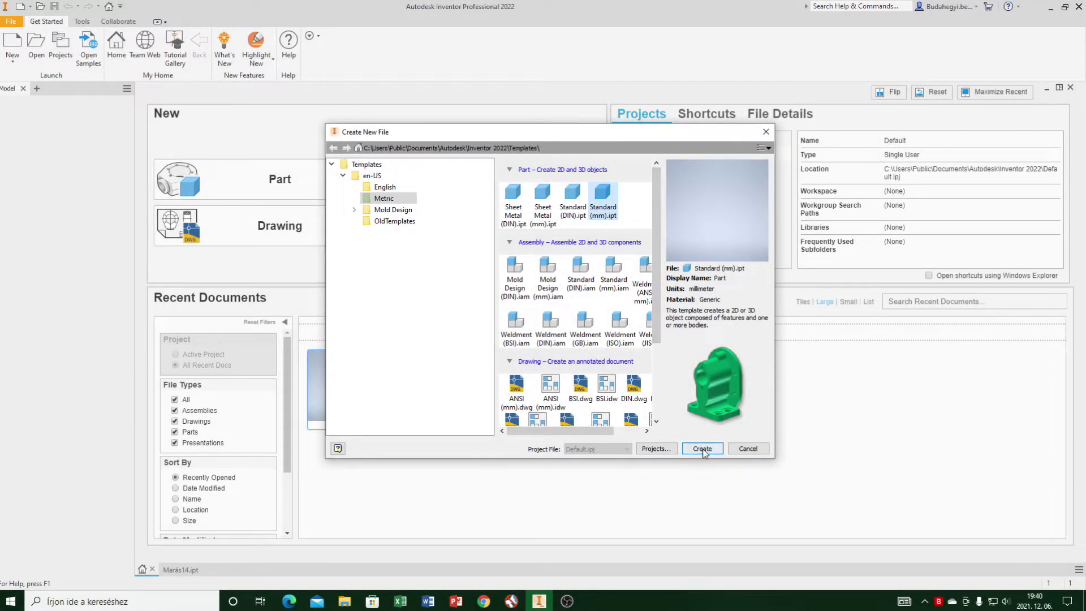
Create Part3 from the Standard (mm).ipt metric template and begin a 2D sketch
{"action": "left_click", "coordinate": [703, 449]}
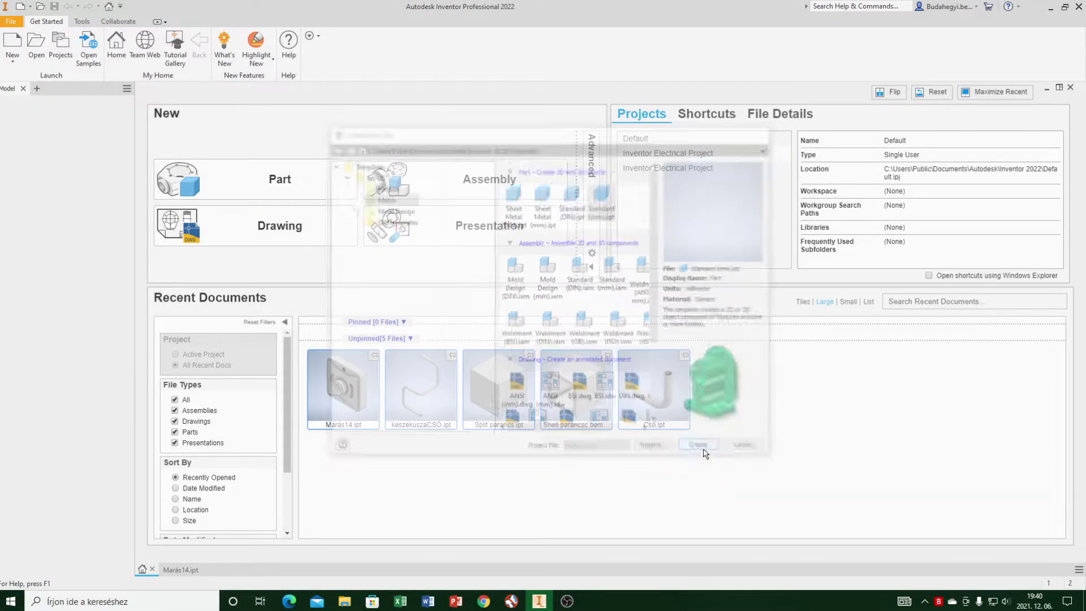
{"action": "left_click", "coordinate": [21, 44]}
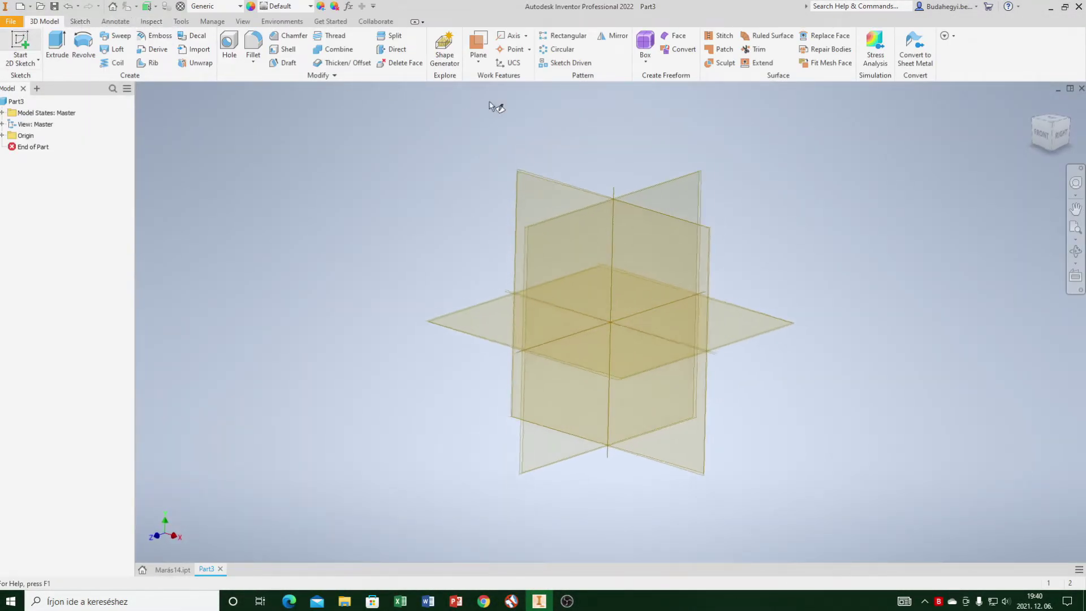
Draw a rectangle on the origin plane
{"action": "left_click", "coordinate": [552, 178]}
{"action": "left_click", "coordinate": [142, 45]}
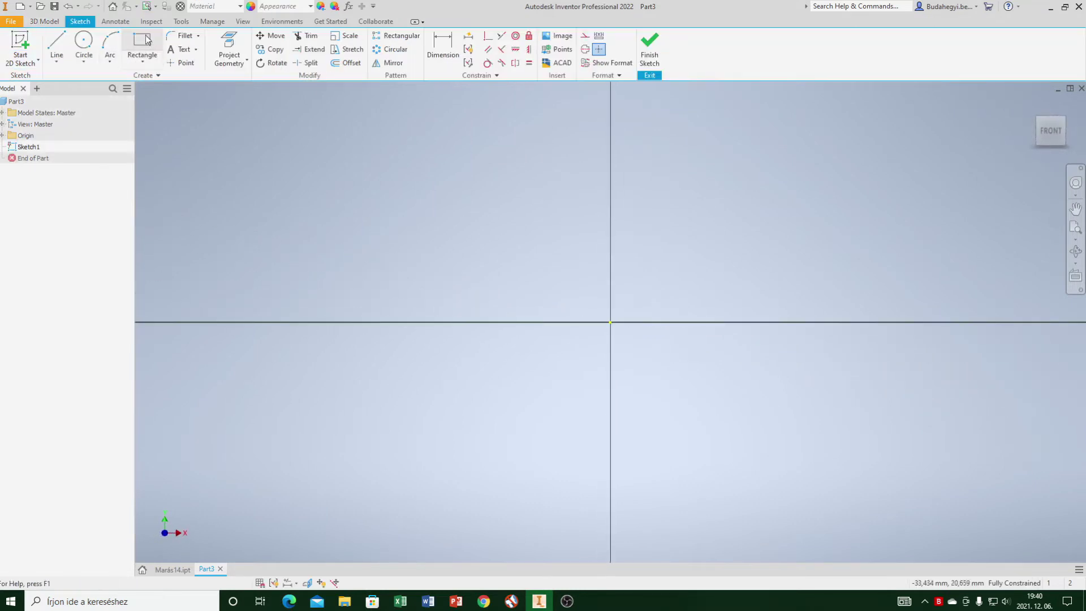
{"action": "left_click", "coordinate": [513, 229]}
{"action": "left_click", "coordinate": [758, 430]}
{"action": "key", "text": "Escape"}
Centre the rectangle by aligning its left and top edge midpoints with the origin
{"action": "left_click", "coordinate": [515, 49]}
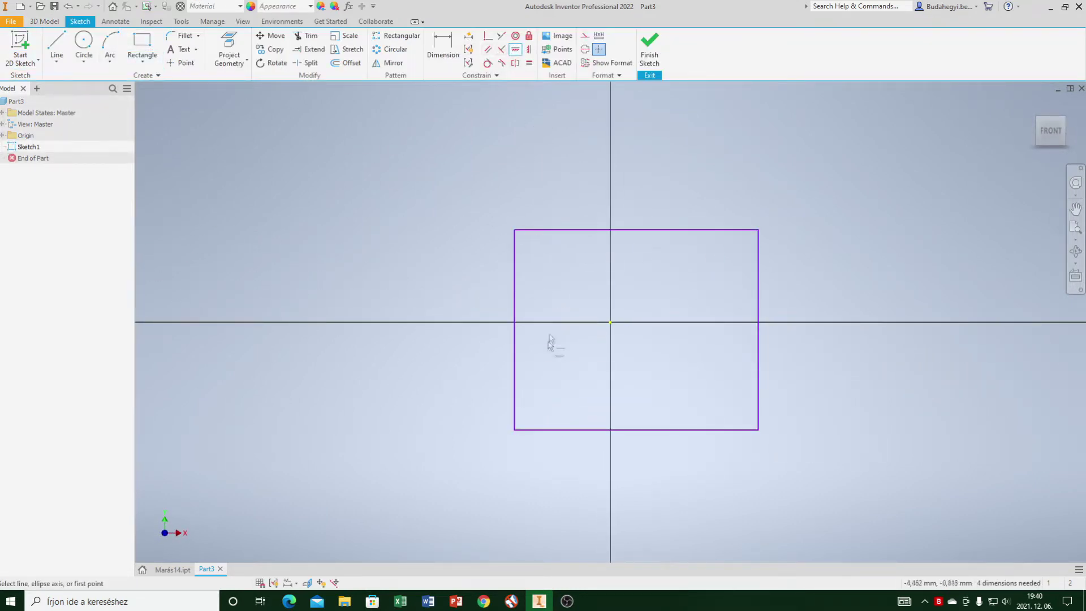
{"action": "left_click", "coordinate": [515, 331]}
{"action": "left_click", "coordinate": [610, 323]}
{"action": "left_click", "coordinate": [529, 49]}
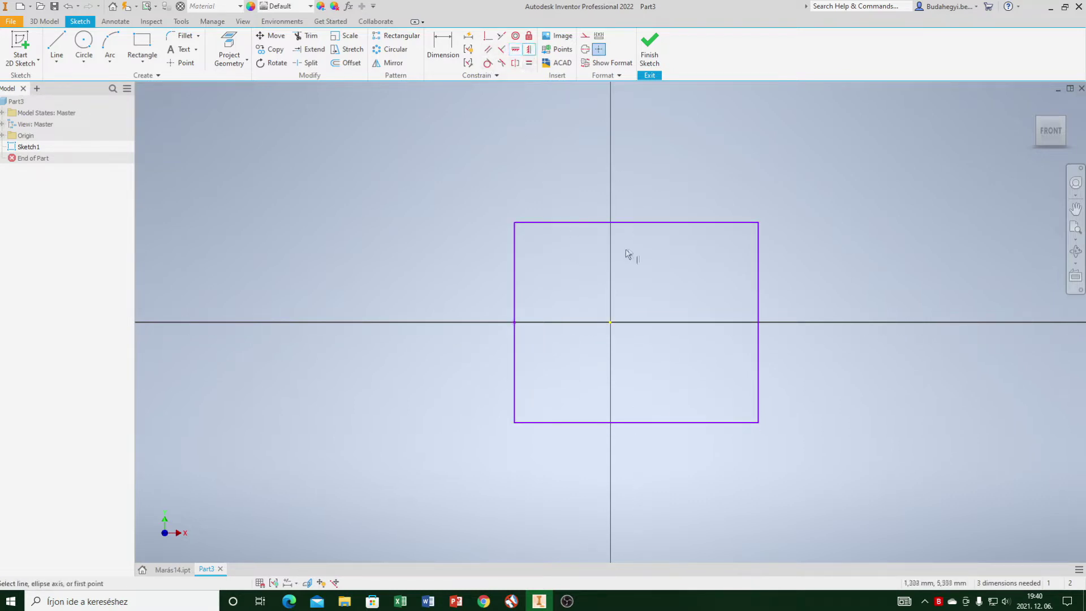
{"action": "left_click", "coordinate": [637, 222]}
{"action": "left_click", "coordinate": [611, 322]}
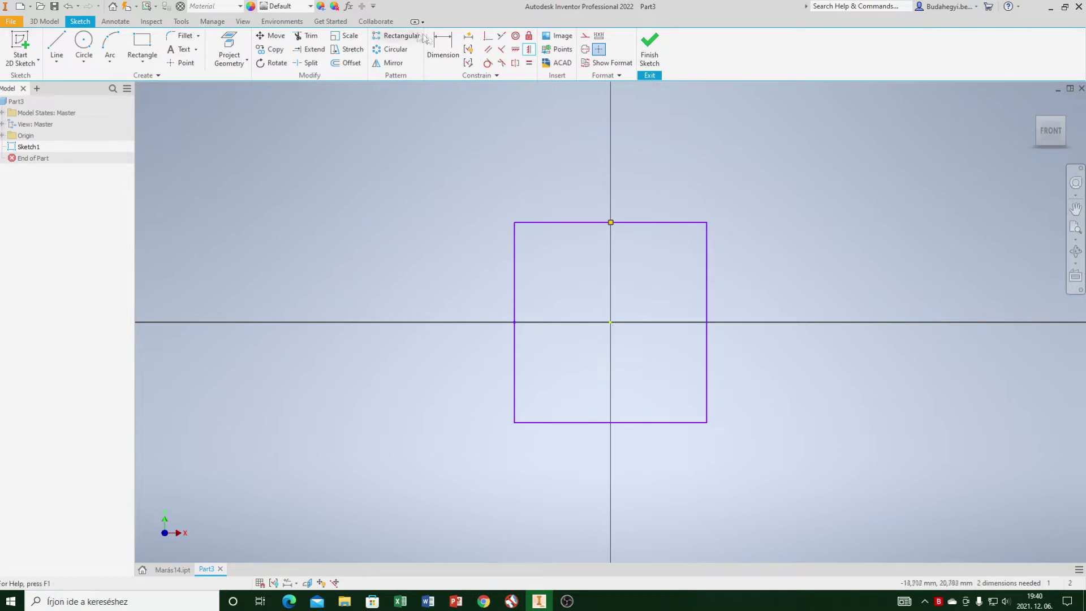
Dimension the rectangle 80 mm wide and 80 mm high, then finish the sketch
{"action": "left_click", "coordinate": [443, 44]}
{"action": "left_click", "coordinate": [577, 223]}
{"action": "left_click", "coordinate": [563, 171]}
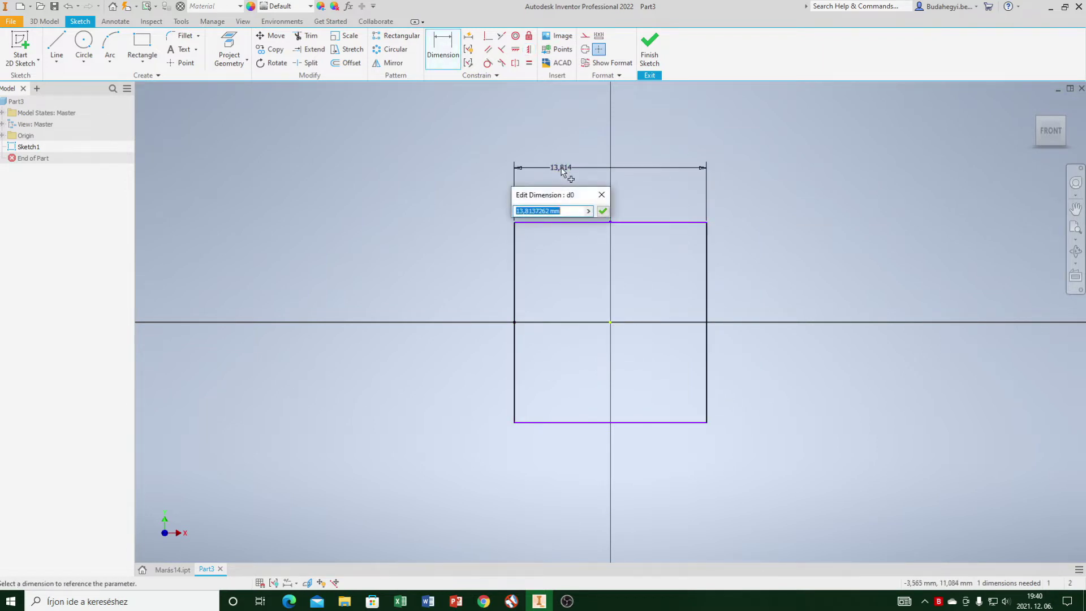
{"action": "key", "text": "Return"}
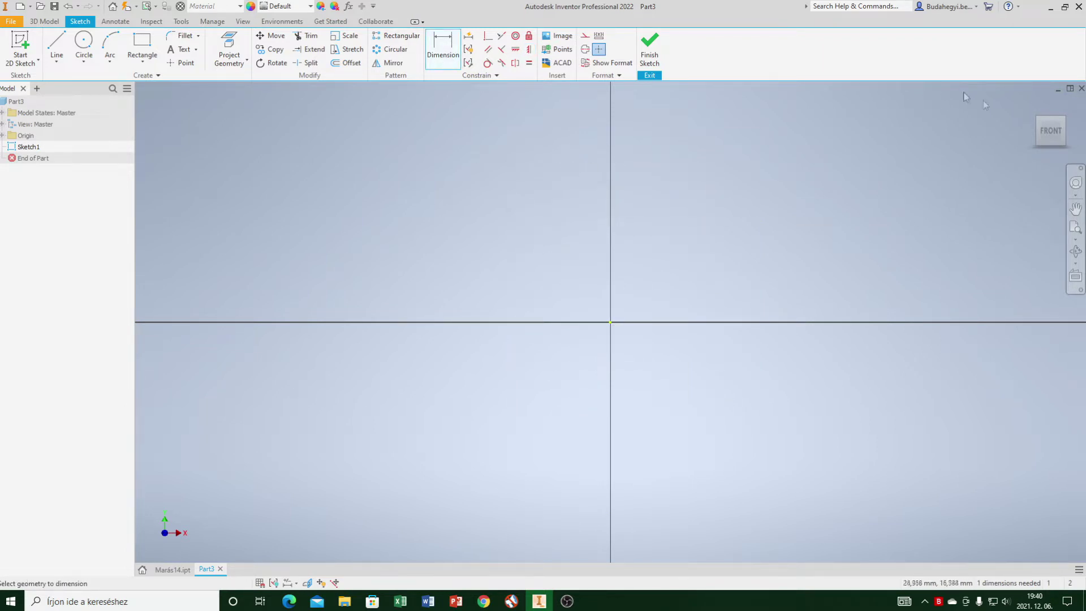
{"action": "left_click", "coordinate": [1051, 131]}
{"action": "left_click", "coordinate": [473, 285]}
{"action": "left_click", "coordinate": [422, 285]}
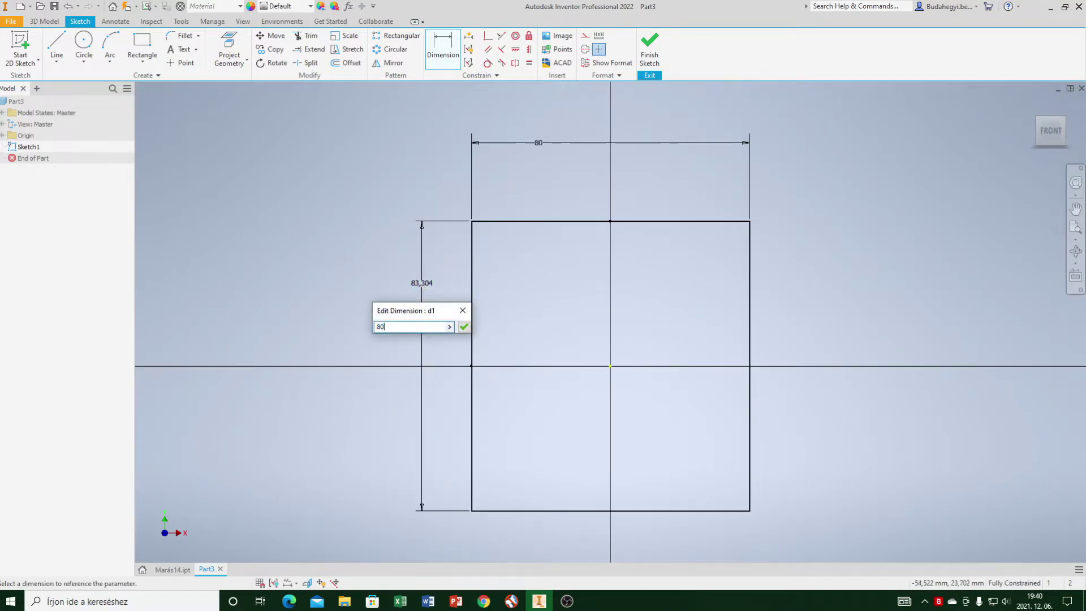
{"action": "key", "text": "Return"}
{"action": "left_click", "coordinate": [649, 48]}
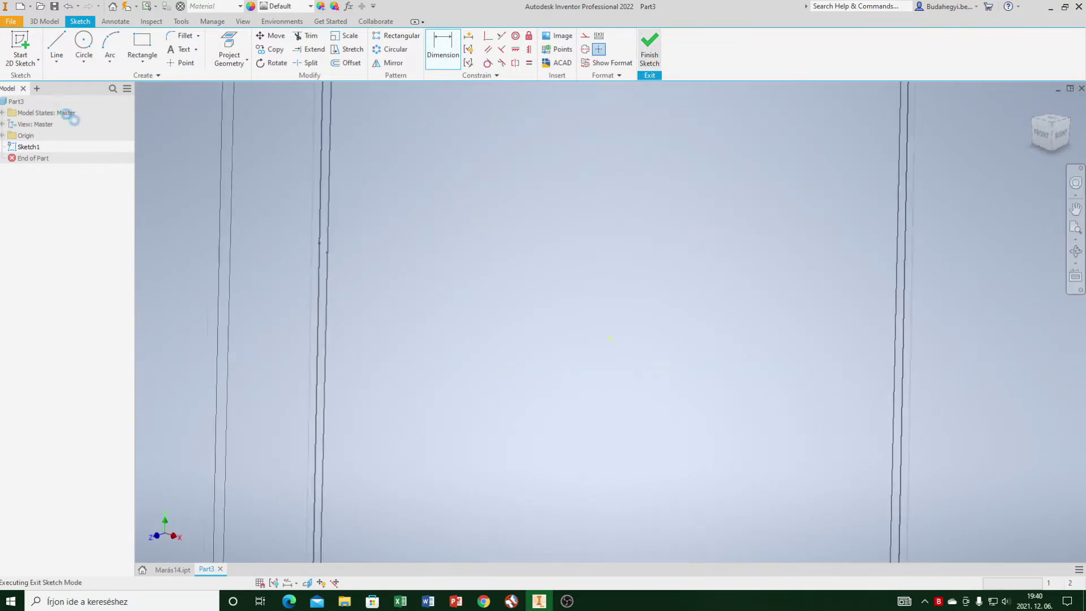
Extrude the 80 × 80 mm square 15 mm, then begin a sketch on the plate's front face
{"action": "left_click", "coordinate": [56, 44]}
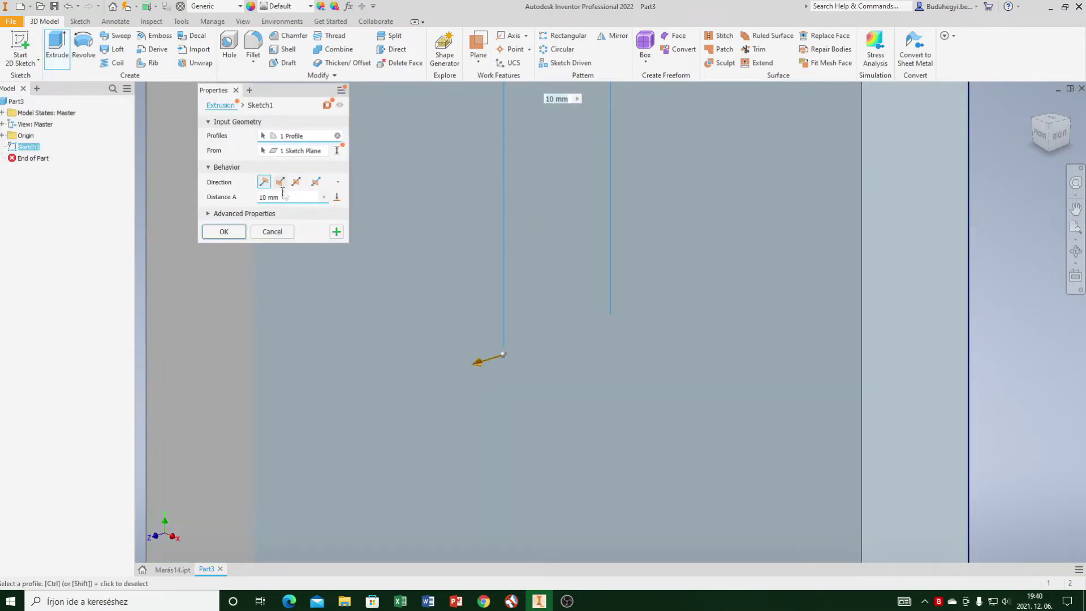
{"action": "type", "text": "15"}
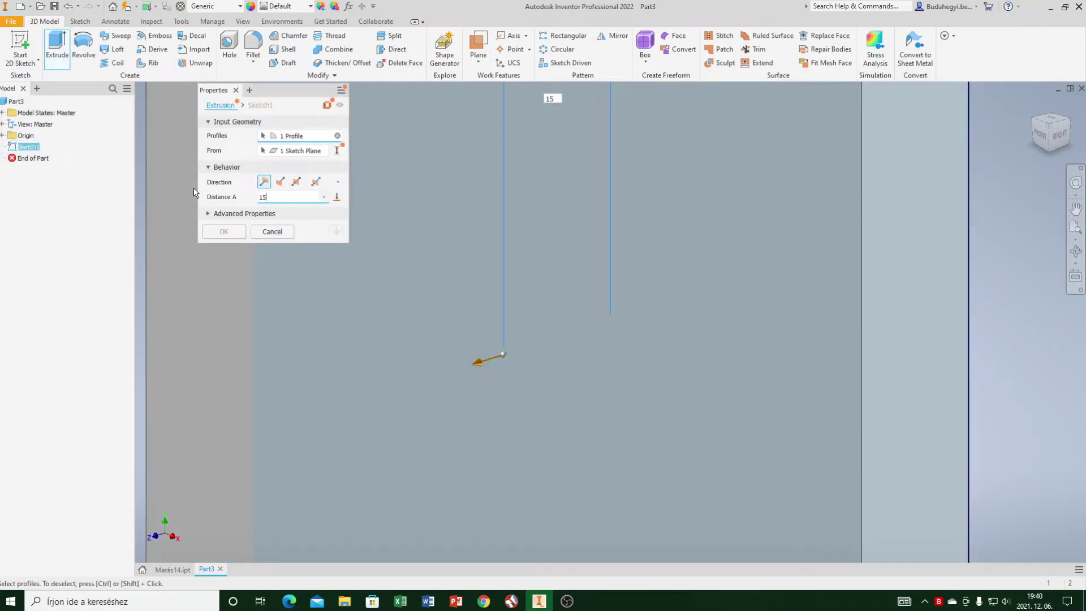
{"action": "left_click", "coordinate": [222, 232]}
{"action": "left_click", "coordinate": [20, 45]}
{"action": "left_click", "coordinate": [365, 239]}
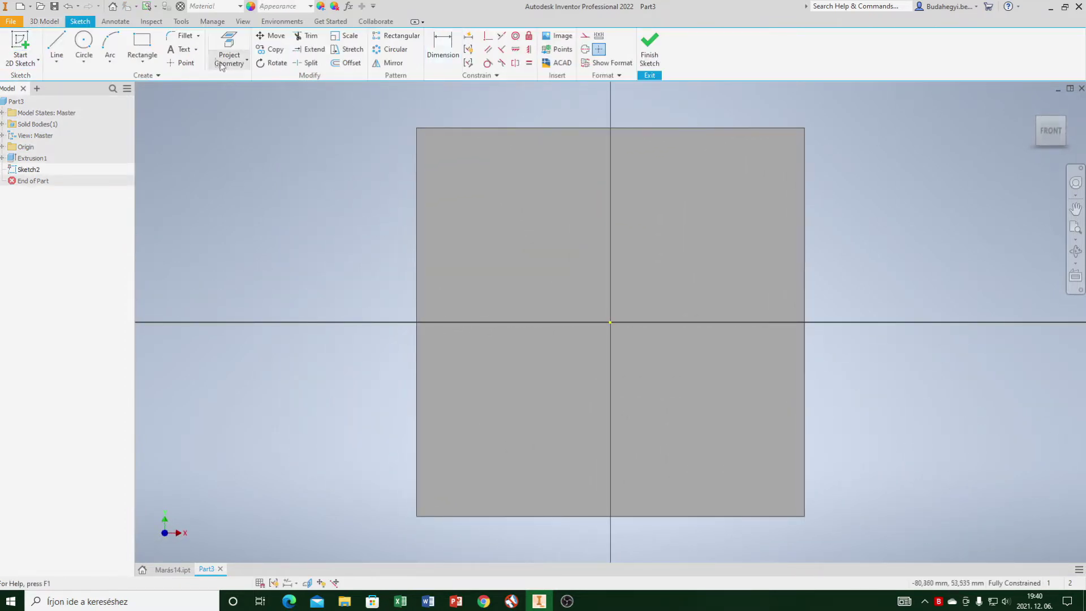
Place two sketch points near the plate's top-left and top-right corners
{"action": "left_click", "coordinate": [181, 63]}
{"action": "left_click", "coordinate": [465, 166]}
{"action": "left_click", "coordinate": [727, 166]}
{"action": "right_click", "coordinate": [897, 156]}
{"action": "left_click", "coordinate": [901, 151]}
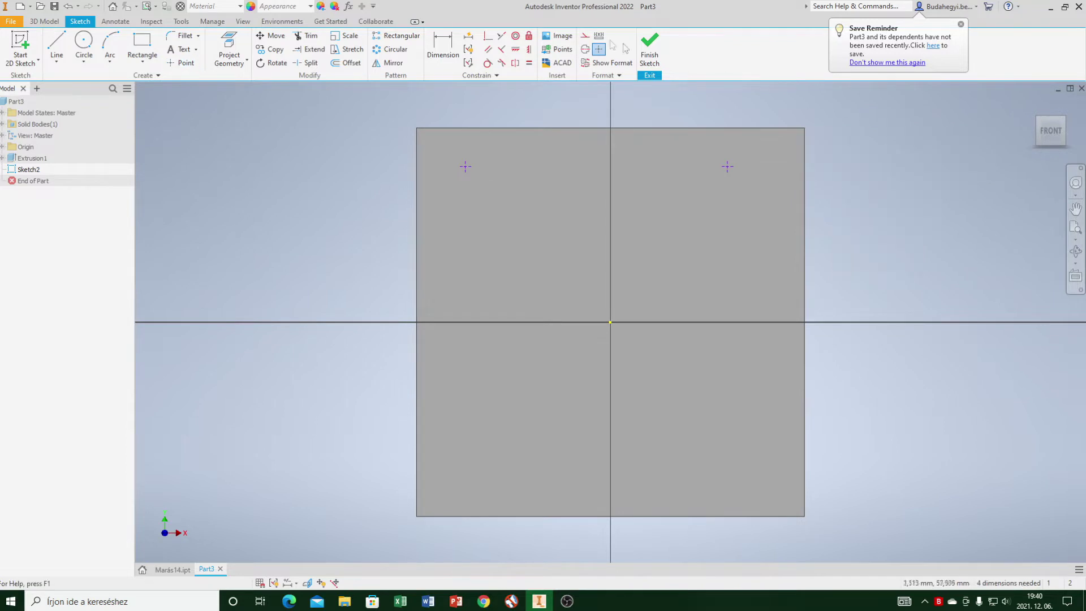
{"action": "left_click", "coordinate": [960, 24]}
Dimension the left point 5 mm below the top edge and 5 mm from the left edge
{"action": "left_click", "coordinate": [443, 48]}
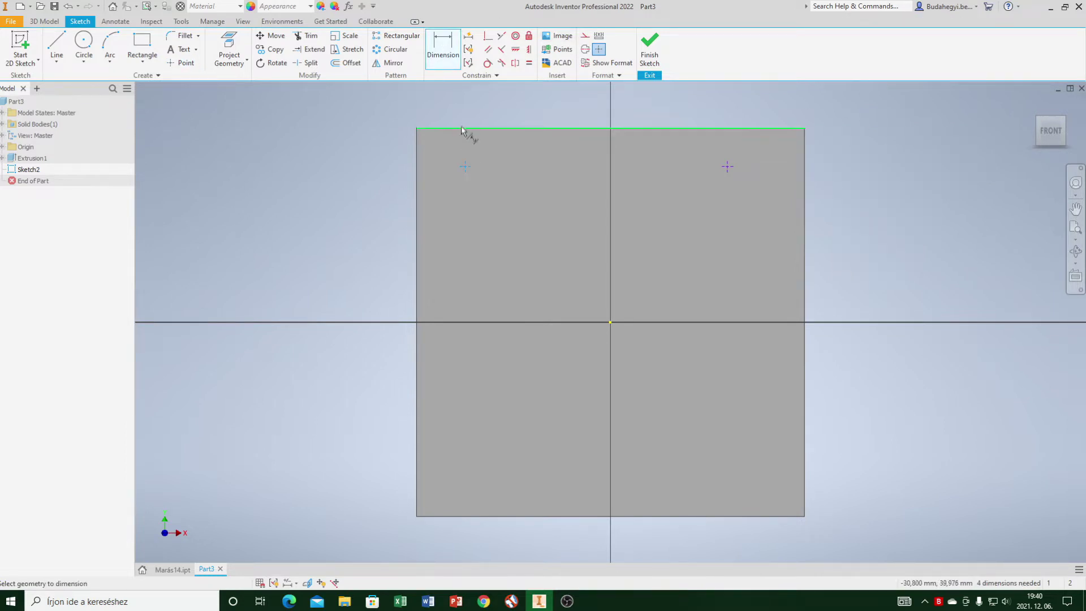
{"action": "left_click", "coordinate": [462, 129]}
{"action": "left_click", "coordinate": [465, 166]}
{"action": "left_click", "coordinate": [330, 145]}
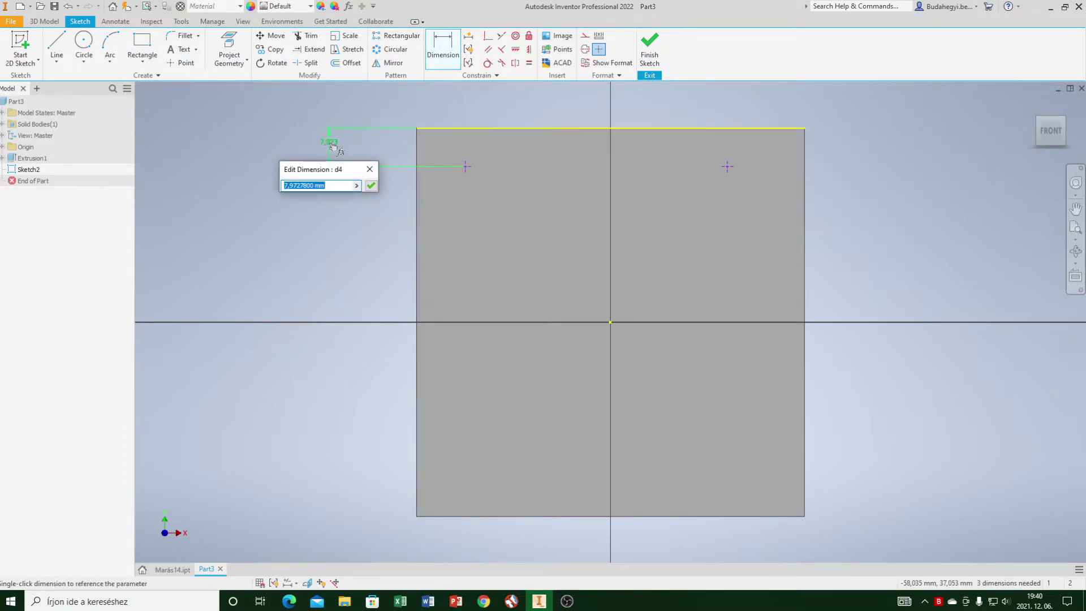
{"action": "type", "text": "5"}
{"action": "key", "text": "Return"}
{"action": "left_click", "coordinate": [469, 159]}
{"action": "left_click", "coordinate": [416, 172]}
{"action": "left_click", "coordinate": [440, 105]}
{"action": "type", "text": "5"}
{"action": "key", "text": "Return"}
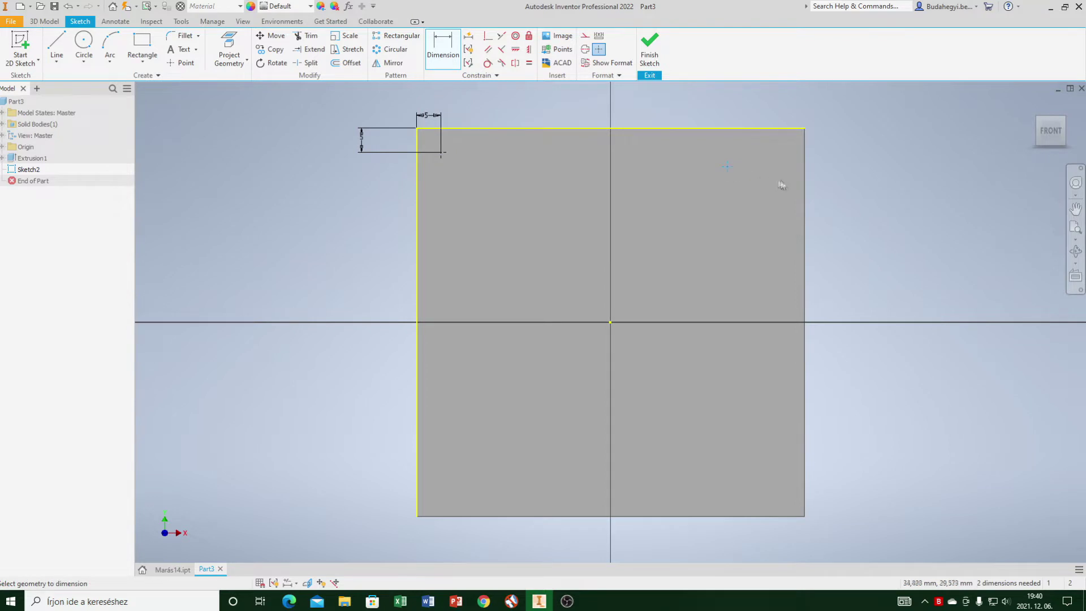
Dimension the right point 5 mm from the right edge and 5 mm below the top edge
{"action": "left_click", "coordinate": [804, 187]}
{"action": "left_click", "coordinate": [770, 95]}
{"action": "type", "text": "5"}
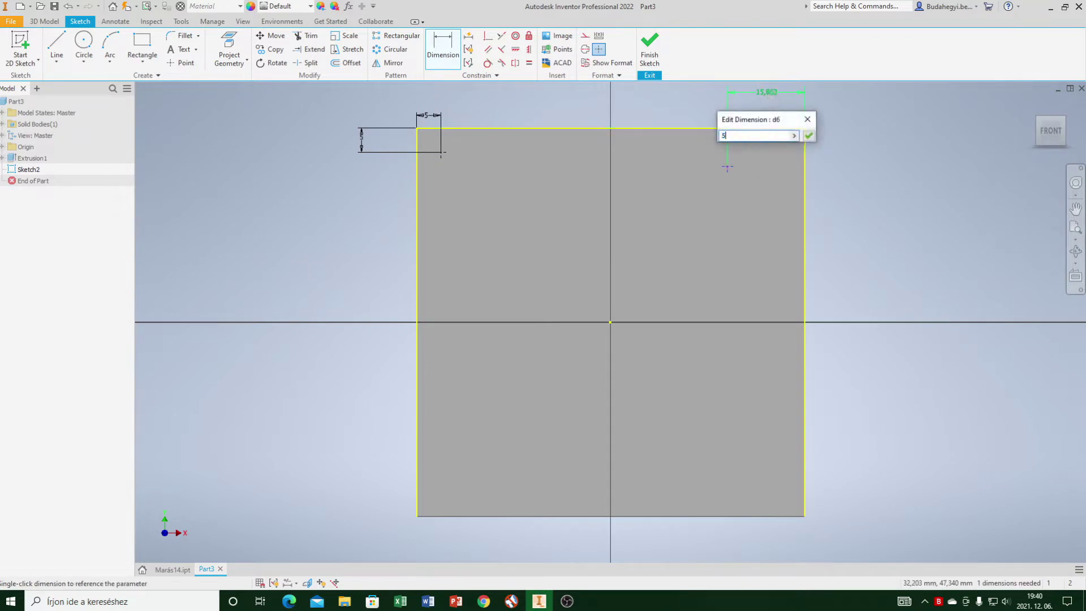
{"action": "key", "text": "Return"}
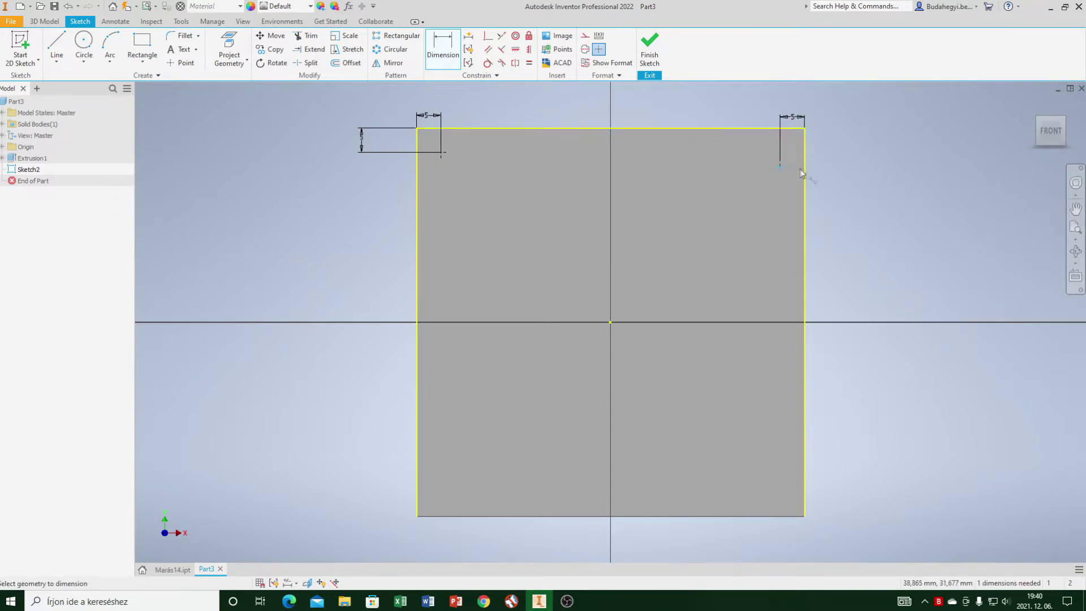
{"action": "right_click", "coordinate": [824, 150]}
{"action": "left_click", "coordinate": [778, 148]}
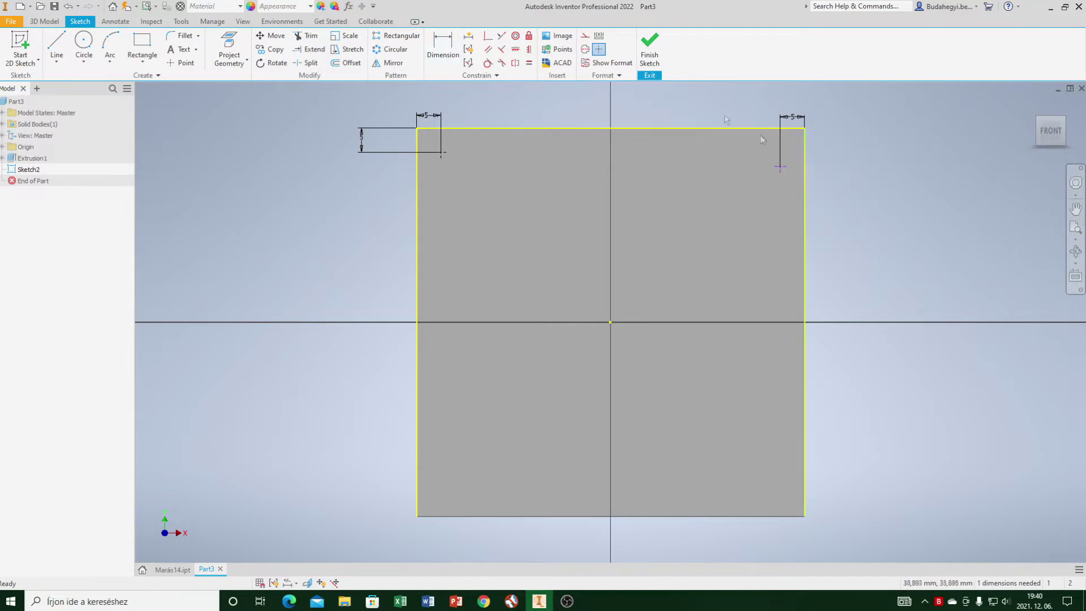
{"action": "left_click", "coordinate": [459, 40]}
{"action": "left_click", "coordinate": [784, 170]}
{"action": "left_click", "coordinate": [764, 128]}
{"action": "left_click", "coordinate": [861, 145]}
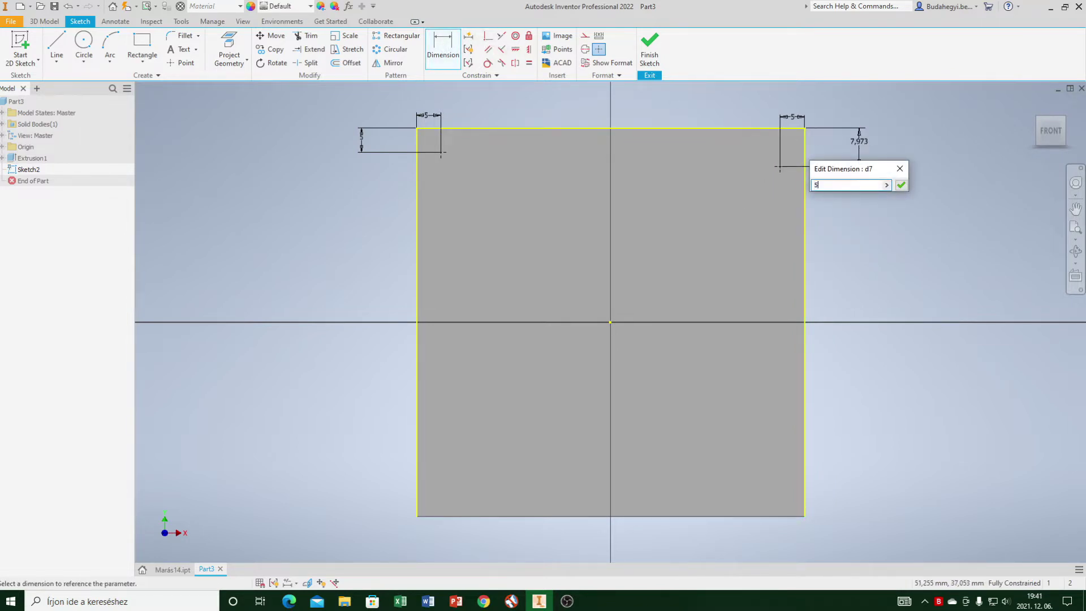
{"action": "key", "text": "Return"}
{"action": "scroll", "coordinate": [577, 429], "scroll_direction": "up", "scroll_amount": 5}
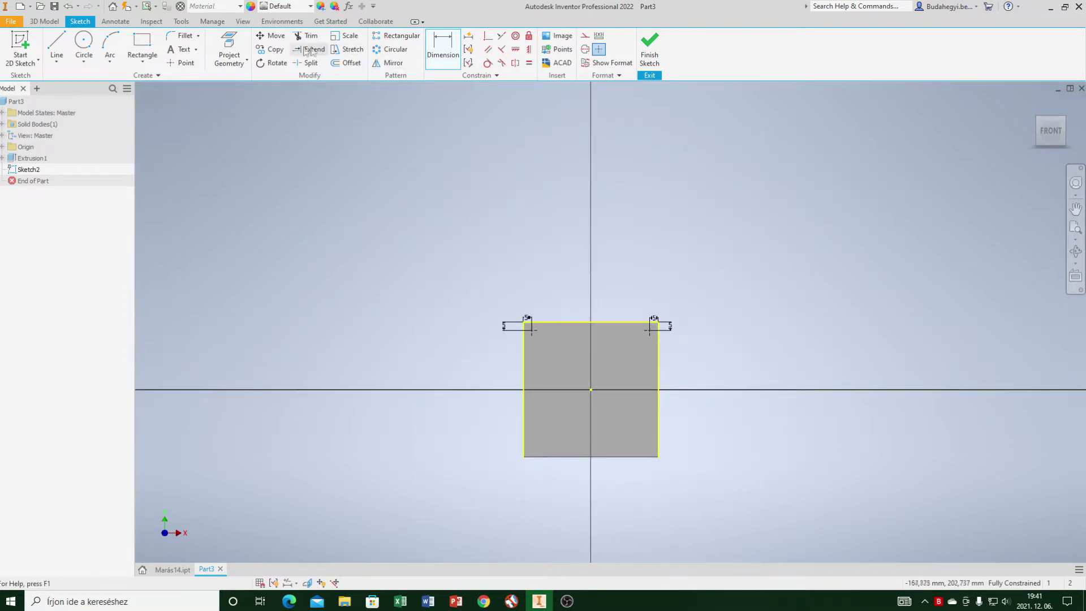
{"action": "left_click", "coordinate": [84, 41]}
Draw a 140 mm diameter circle centred above the plate
{"action": "left_click", "coordinate": [535, 201]}
{"action": "type", "text": "140"}
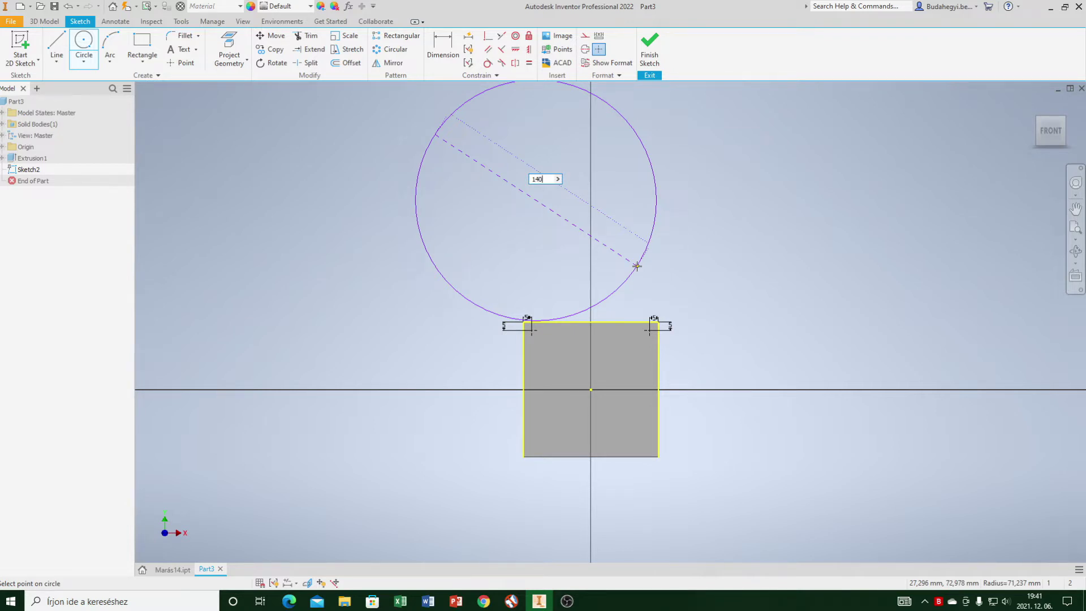
{"action": "key", "text": "Return"}
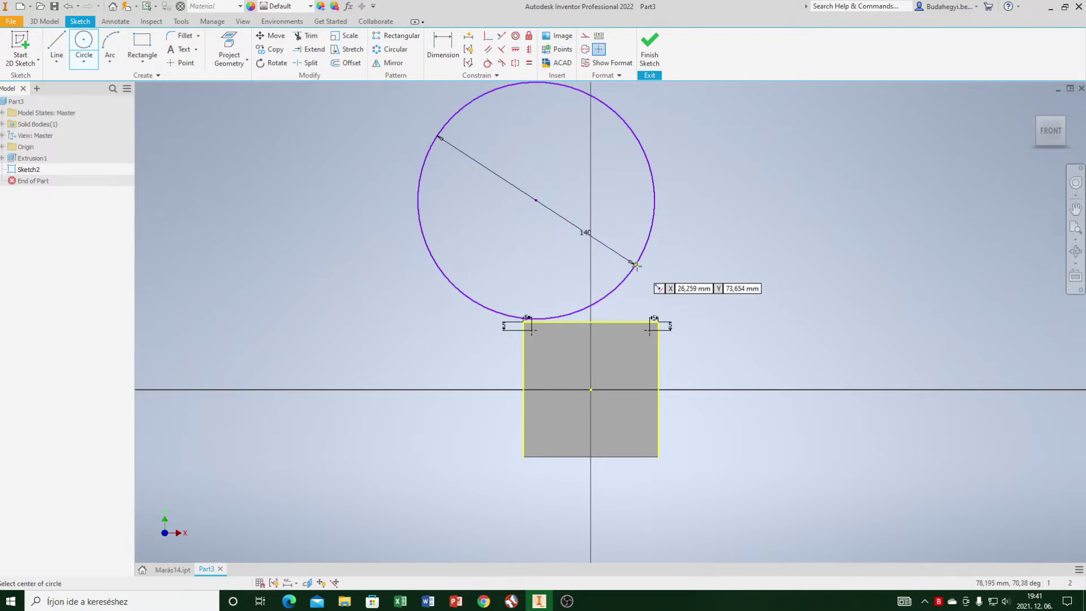
{"action": "right_click", "coordinate": [735, 263]}
{"action": "left_click", "coordinate": [797, 257]}
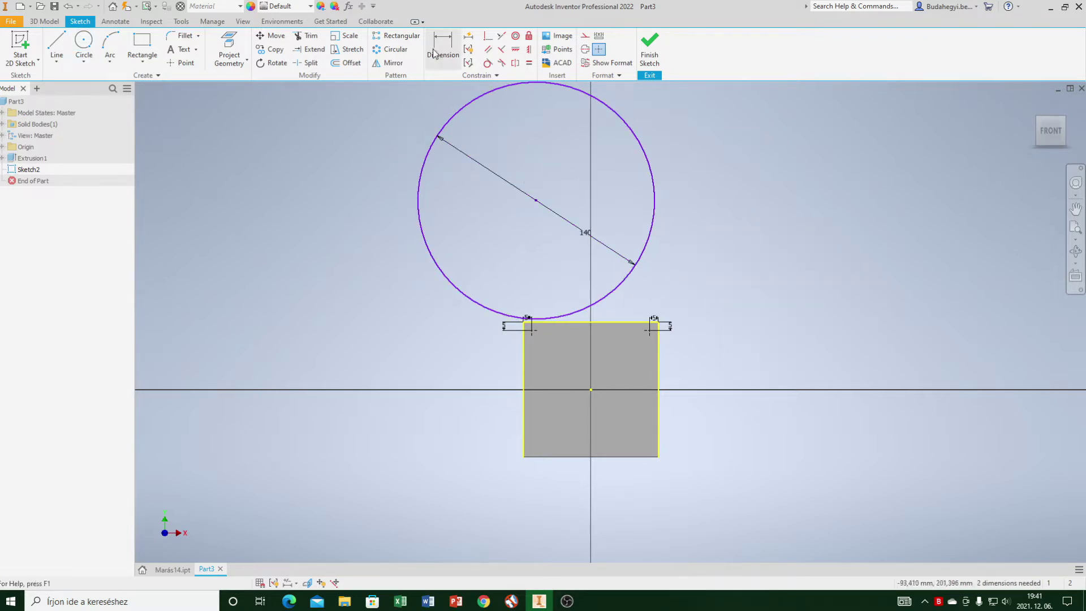
Constrain the circle to pass through both top corners of the square
{"action": "left_click", "coordinate": [533, 319]}
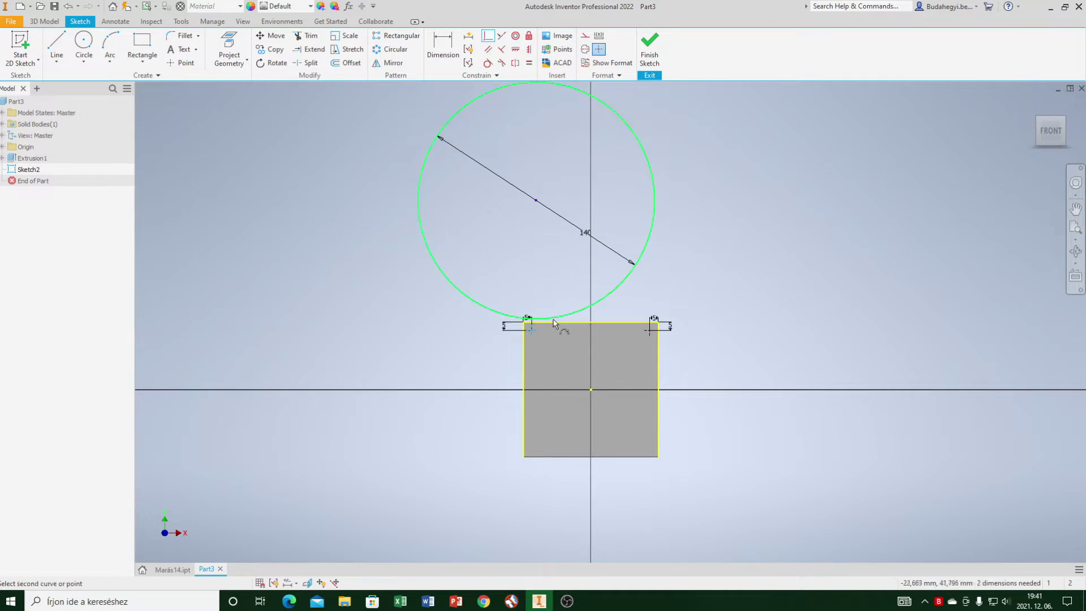
{"action": "left_click", "coordinate": [613, 323]}
{"action": "left_click", "coordinate": [620, 311]}
{"action": "right_click", "coordinate": [367, 134]}
{"action": "left_click", "coordinate": [416, 135]}
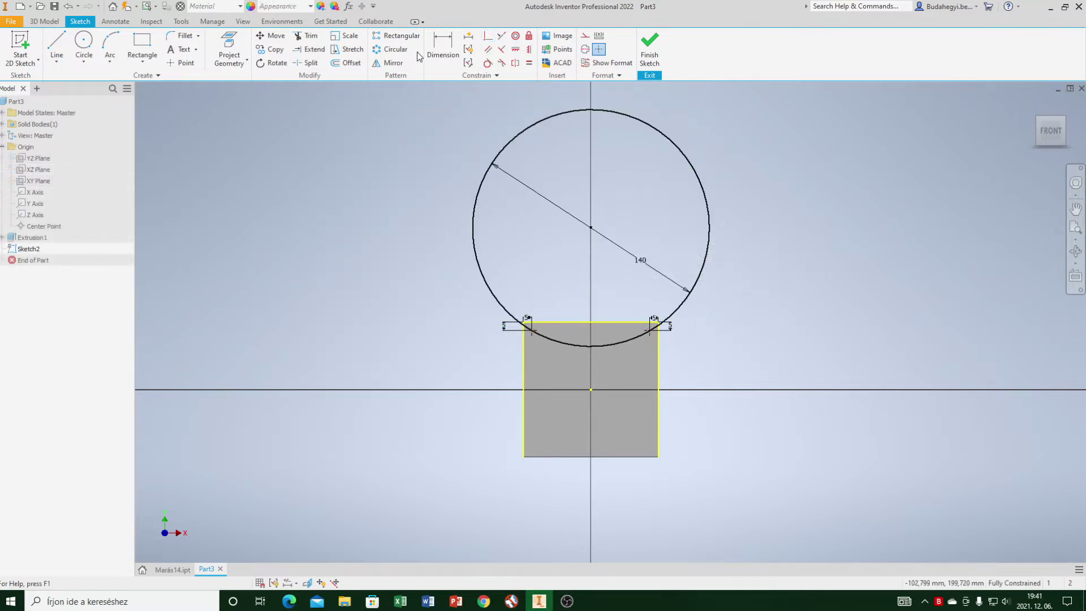
Begin a line from the sketch origin, then cancel it without drawing
{"action": "left_click", "coordinate": [56, 46]}
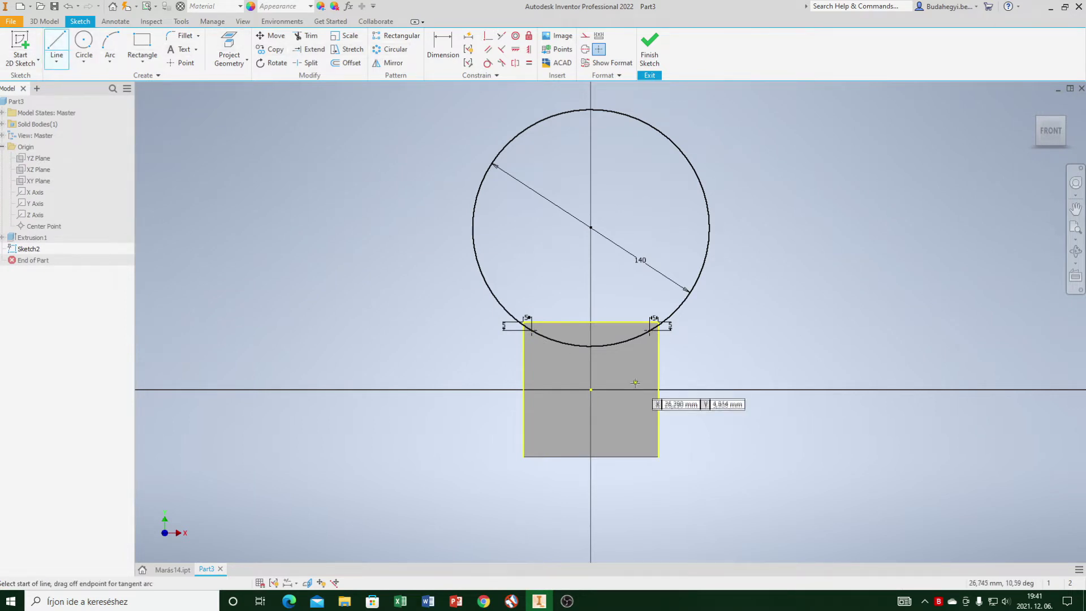
{"action": "left_click", "coordinate": [591, 389]}
{"action": "right_click", "coordinate": [635, 389]}
{"action": "left_click", "coordinate": [678, 389]}
{"action": "right_click", "coordinate": [630, 423]}
{"action": "key", "text": "Escape"}
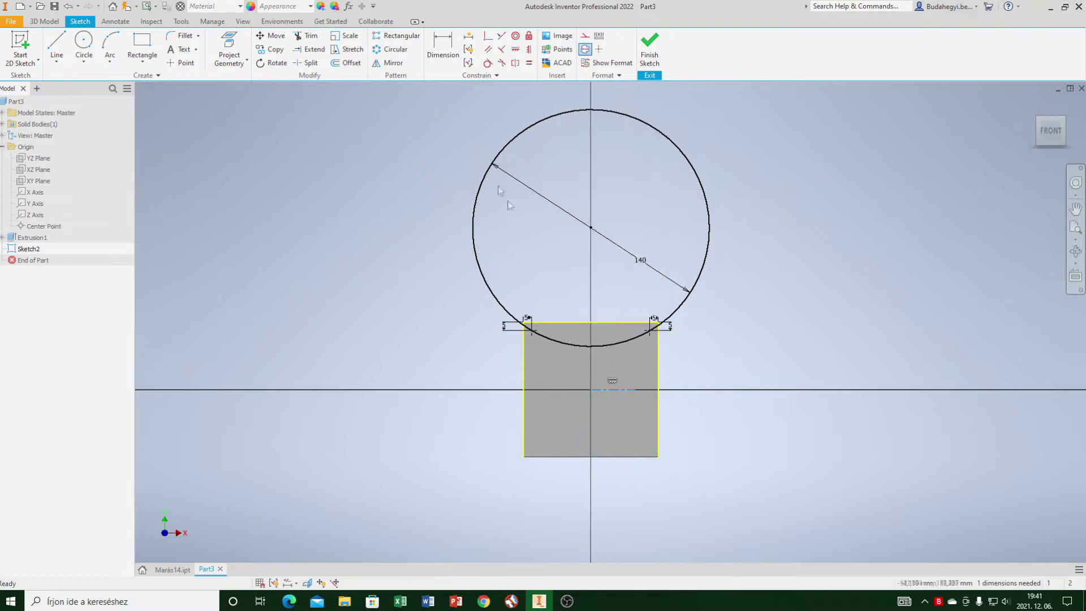
Mirror the 140 mm circle about the horizontal axis to below the square
{"action": "left_click", "coordinate": [388, 63]}
{"action": "left_click", "coordinate": [553, 342]}
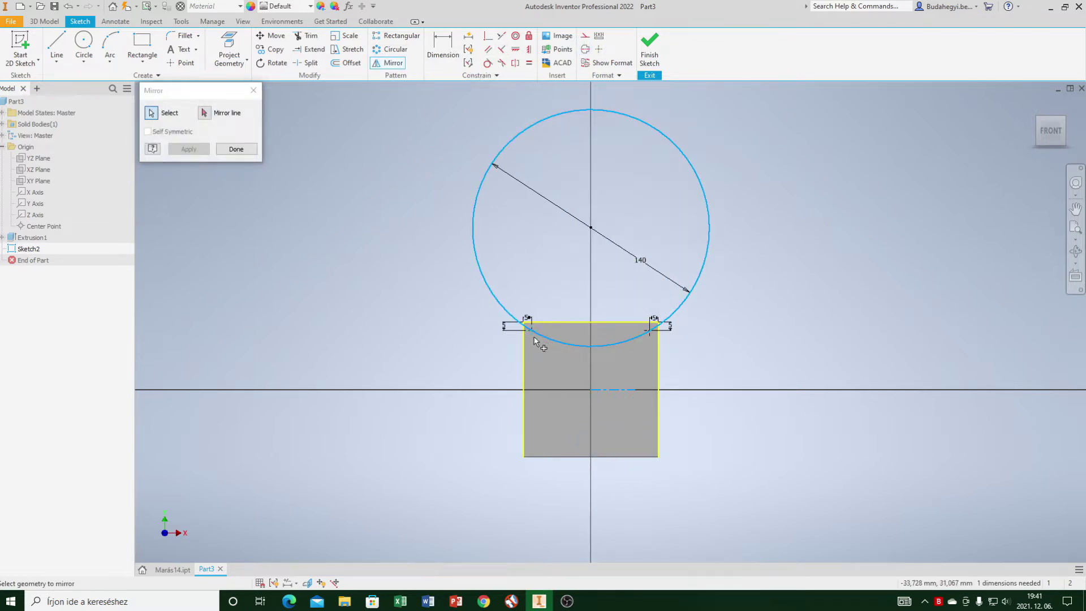
{"action": "left_click", "coordinate": [206, 113]}
{"action": "left_click", "coordinate": [601, 390]}
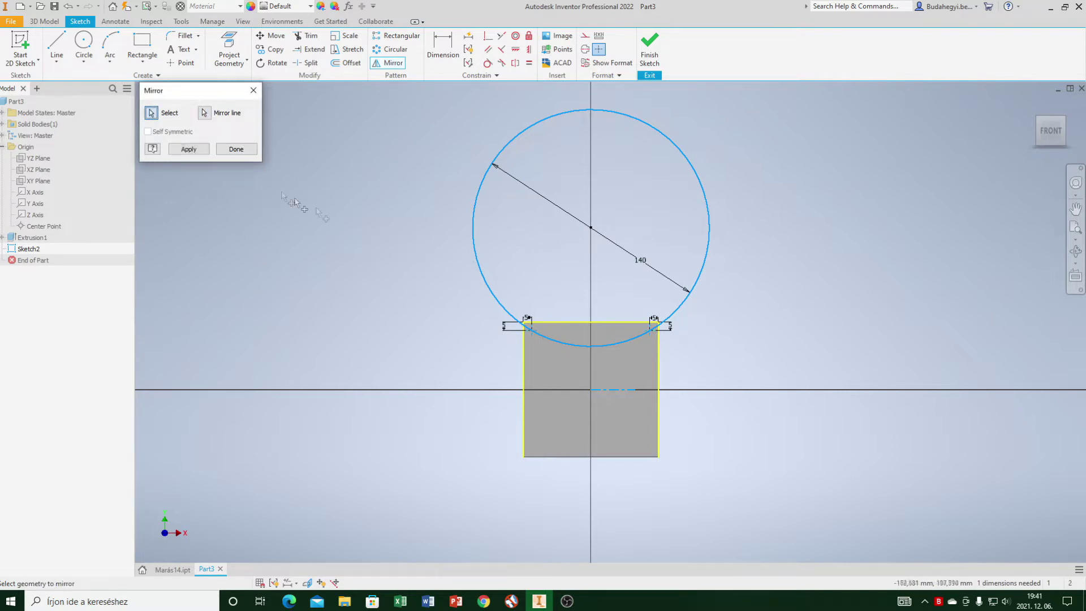
{"action": "left_click", "coordinate": [188, 149]}
{"action": "left_click", "coordinate": [247, 151]}
{"action": "right_click", "coordinate": [271, 160]}
Draw two vertical lines at ±35 mm linking the top and bottom circles
{"action": "left_click", "coordinate": [57, 45]}
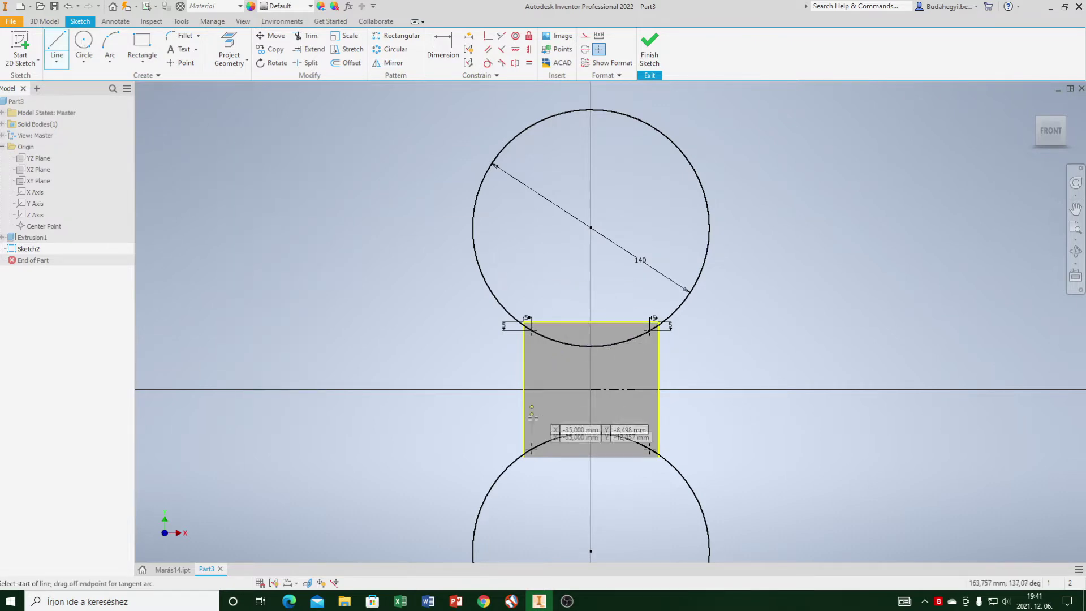
{"action": "left_click", "coordinate": [532, 448]}
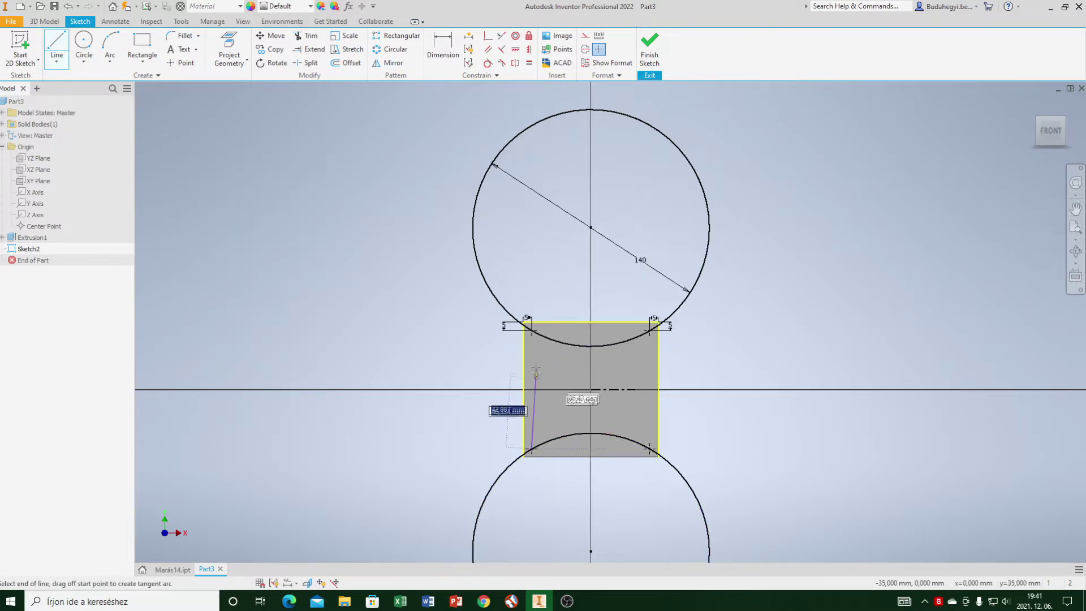
{"action": "left_click", "coordinate": [532, 329]}
{"action": "right_click", "coordinate": [532, 328]}
{"action": "left_click", "coordinate": [565, 342]}
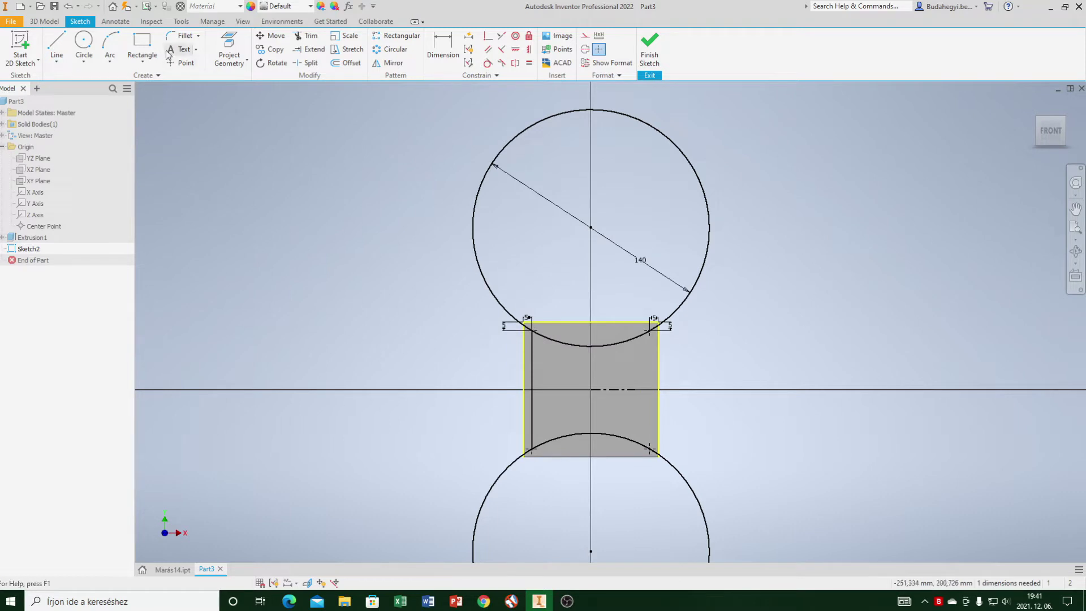
{"action": "left_click", "coordinate": [63, 43]}
{"action": "left_click", "coordinate": [650, 449]}
{"action": "left_click", "coordinate": [650, 329]}
{"action": "right_click", "coordinate": [650, 330]}
{"action": "left_click", "coordinate": [685, 333]}
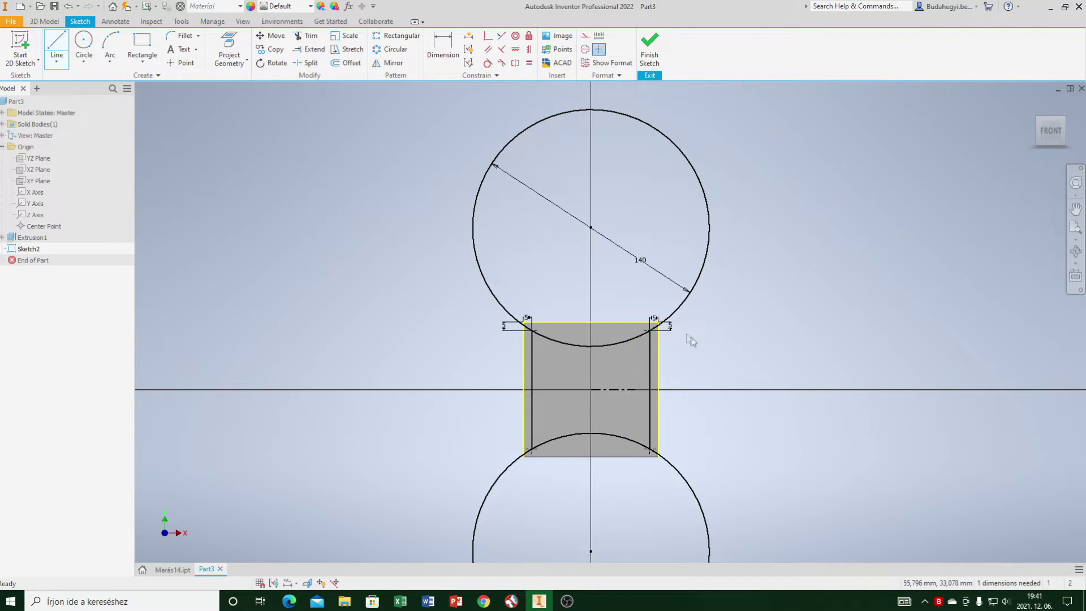
Trim the top and bottom circles outside the vertical lines, leaving two concave arcs
{"action": "left_click", "coordinate": [310, 37]}
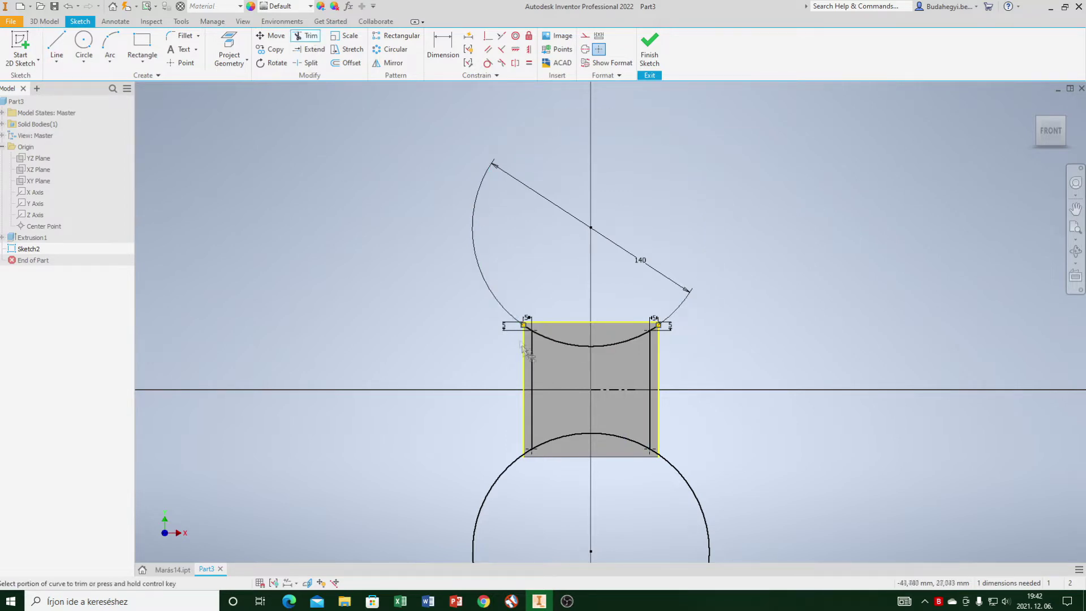
{"action": "scroll", "coordinate": [528, 348], "scroll_direction": "down", "scroll_amount": 5}
{"action": "left_click", "coordinate": [540, 279]}
{"action": "left_click", "coordinate": [988, 276]}
{"action": "scroll", "coordinate": [758, 173], "scroll_direction": "up", "scroll_amount": 2}
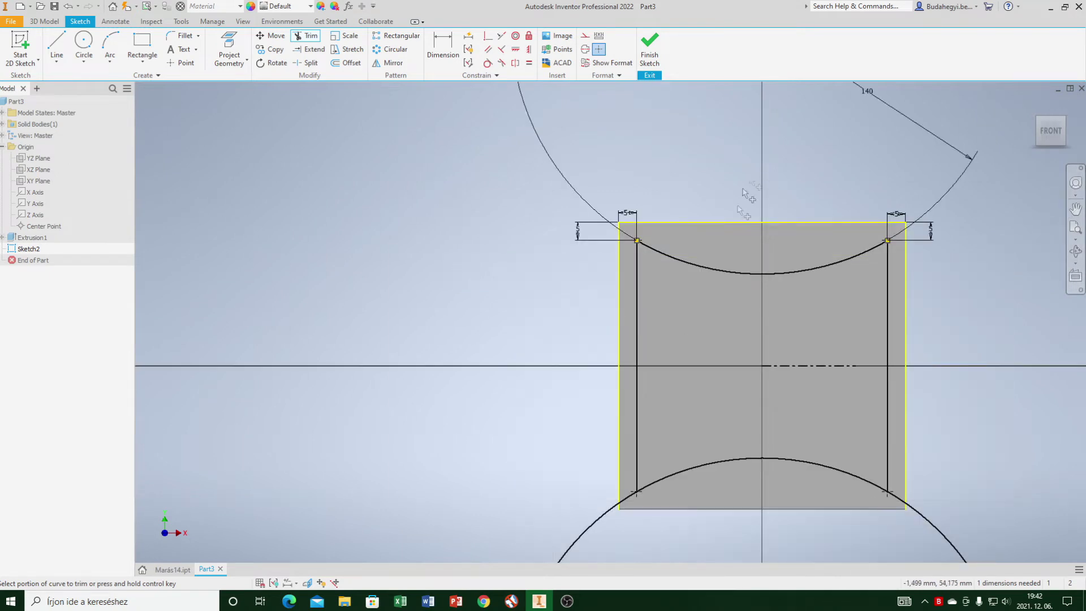
{"action": "left_click", "coordinate": [627, 497]}
{"action": "left_click", "coordinate": [897, 498]}
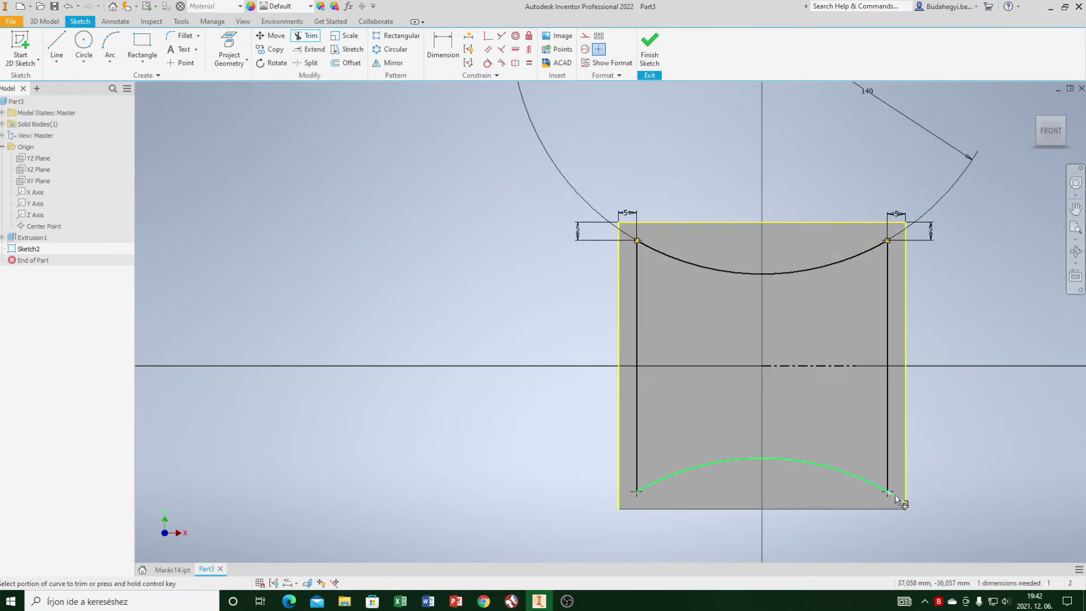
{"action": "right_click", "coordinate": [788, 370]}
{"action": "left_click", "coordinate": [823, 353]}
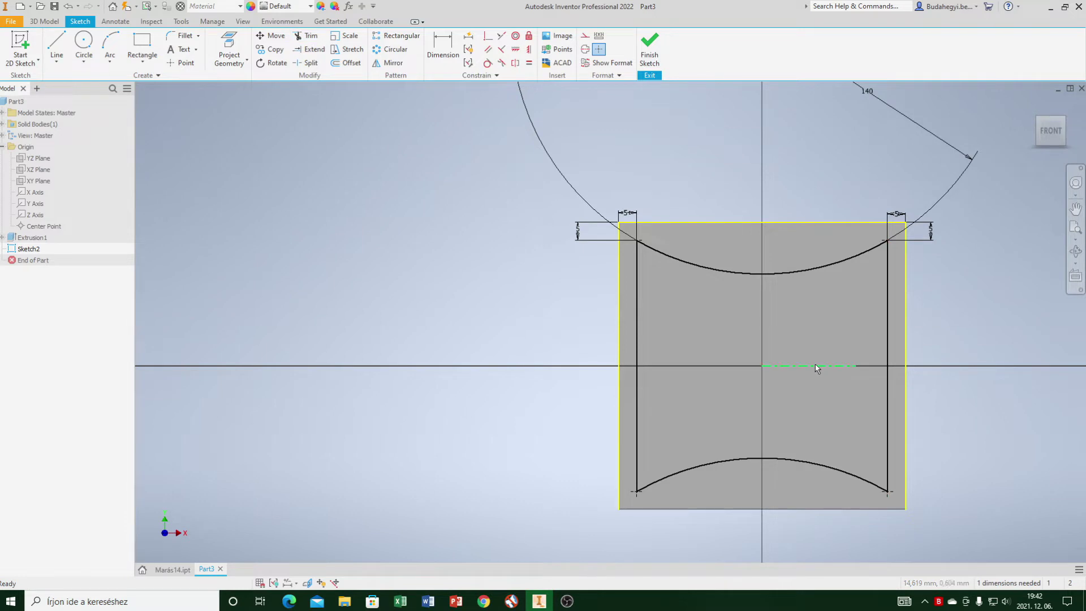
{"action": "right_click", "coordinate": [817, 368]}
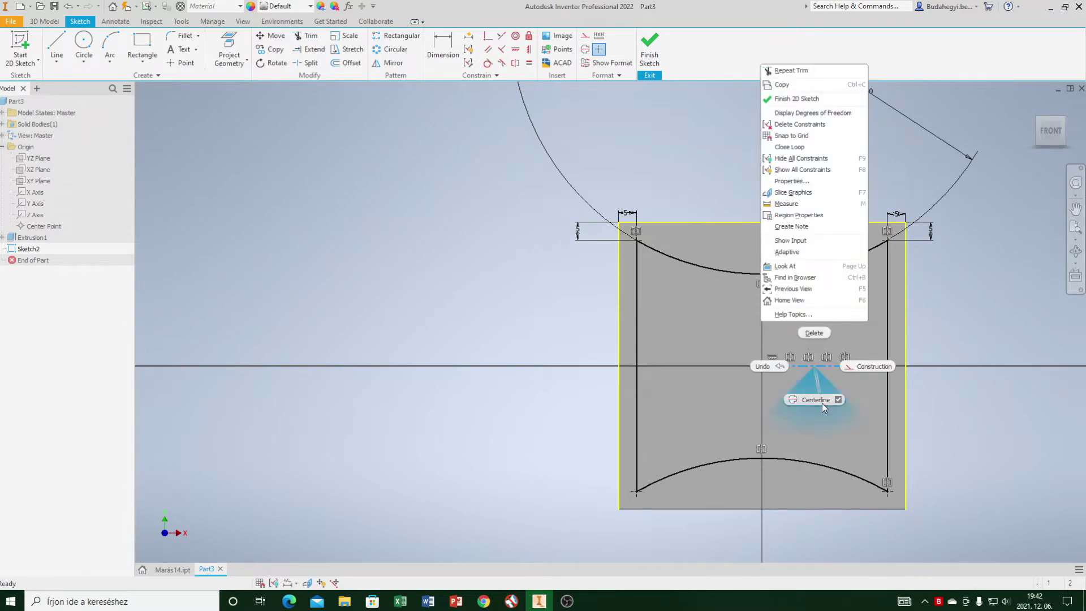
Convert the horizontal line at the origin into a centreline
{"action": "left_click", "coordinate": [823, 375]}
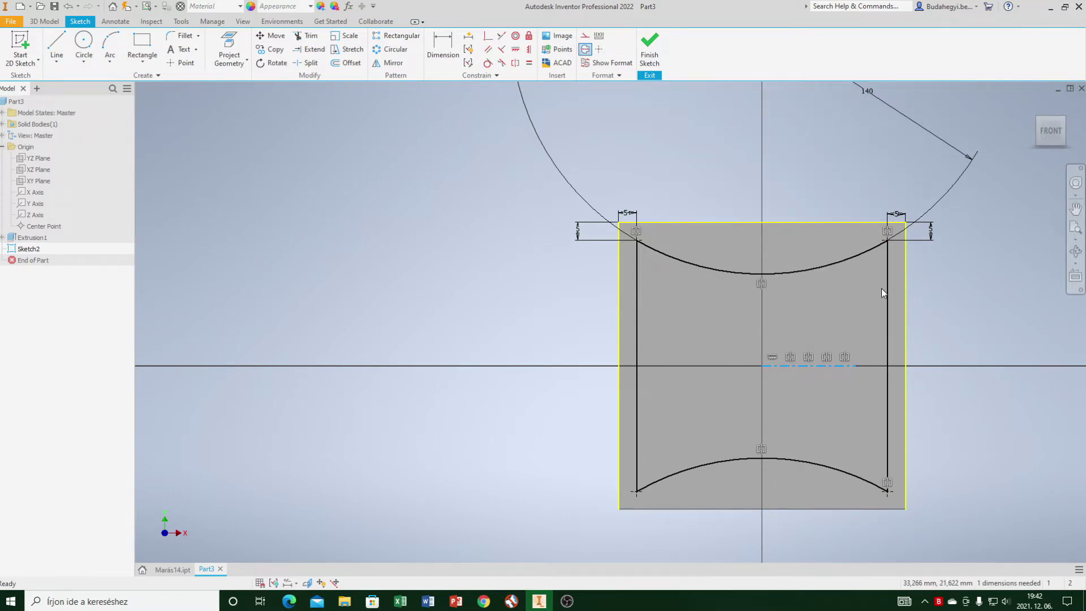
{"action": "right_click", "coordinate": [824, 367]}
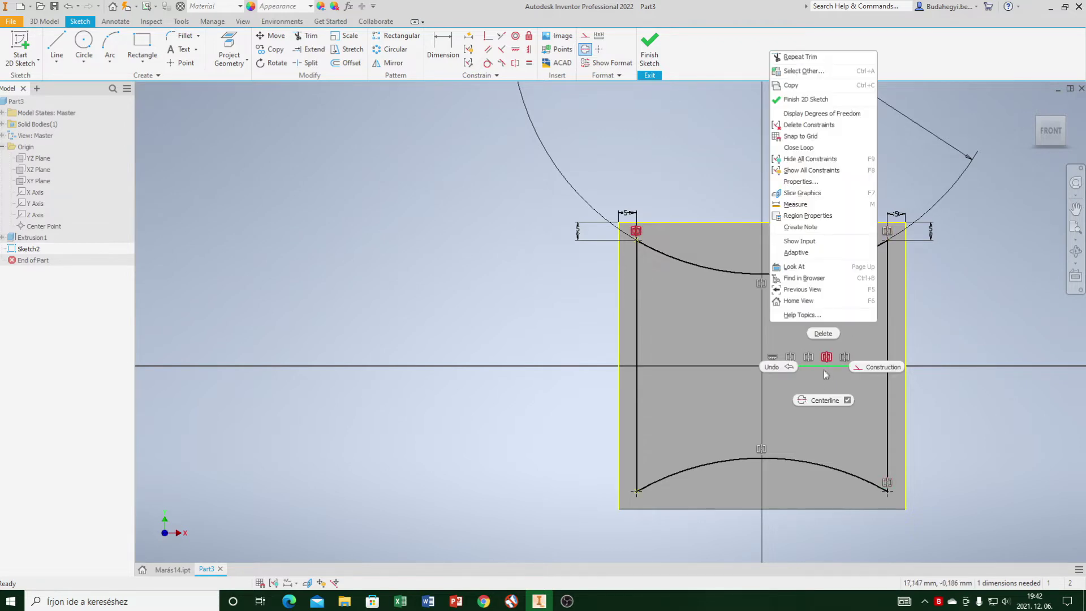
{"action": "left_click", "coordinate": [879, 368]}
Draw a short vertical line up from the origin and make it a centreline
{"action": "left_click", "coordinate": [57, 45]}
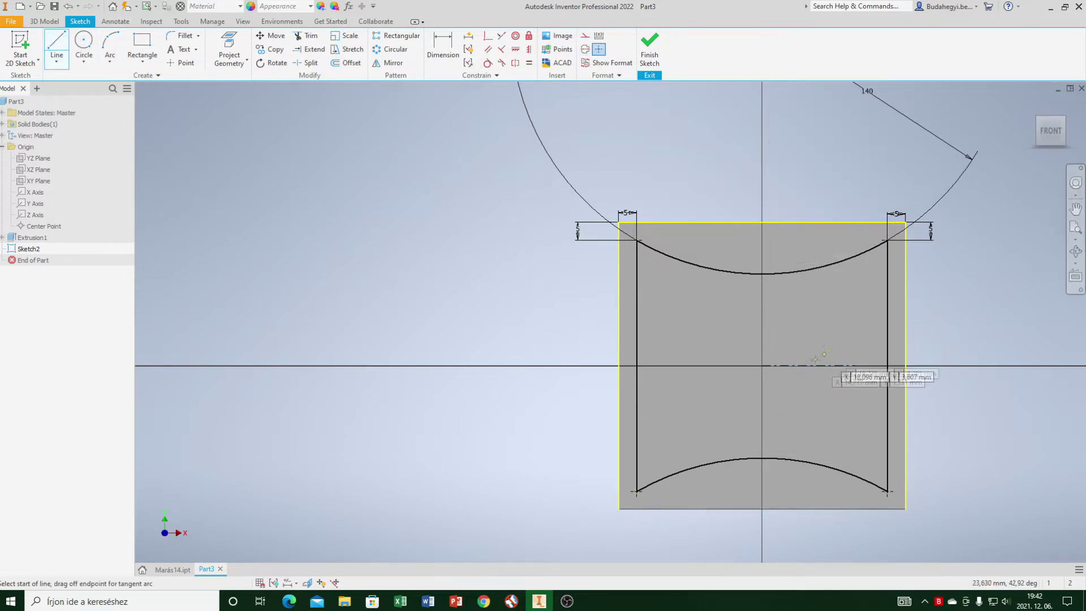
{"action": "left_click", "coordinate": [762, 366]}
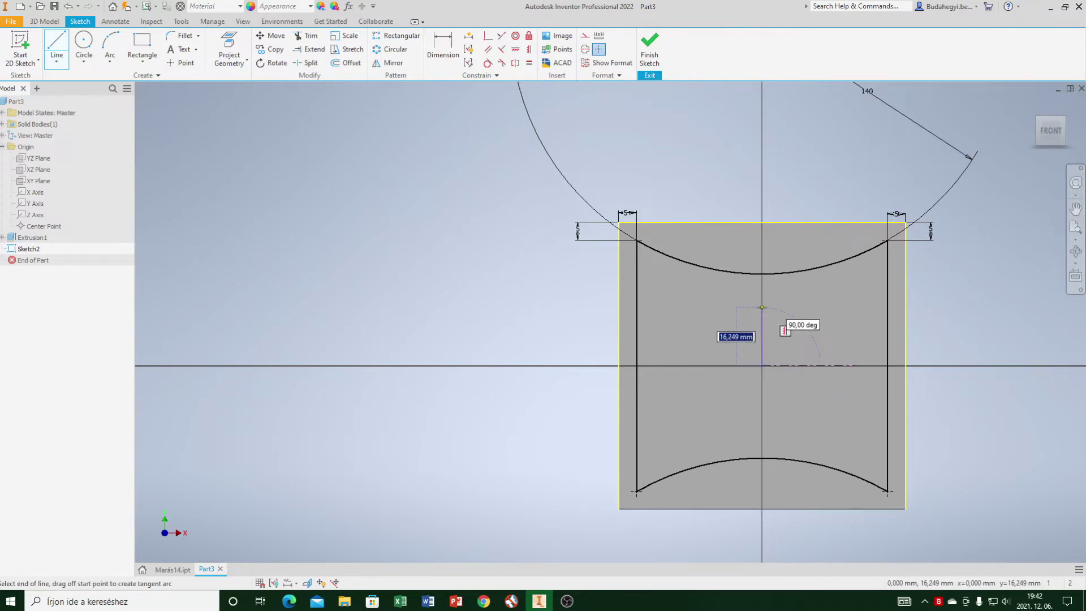
{"action": "left_click", "coordinate": [762, 308]}
{"action": "key", "text": "Escape"}
{"action": "right_click", "coordinate": [764, 327]}
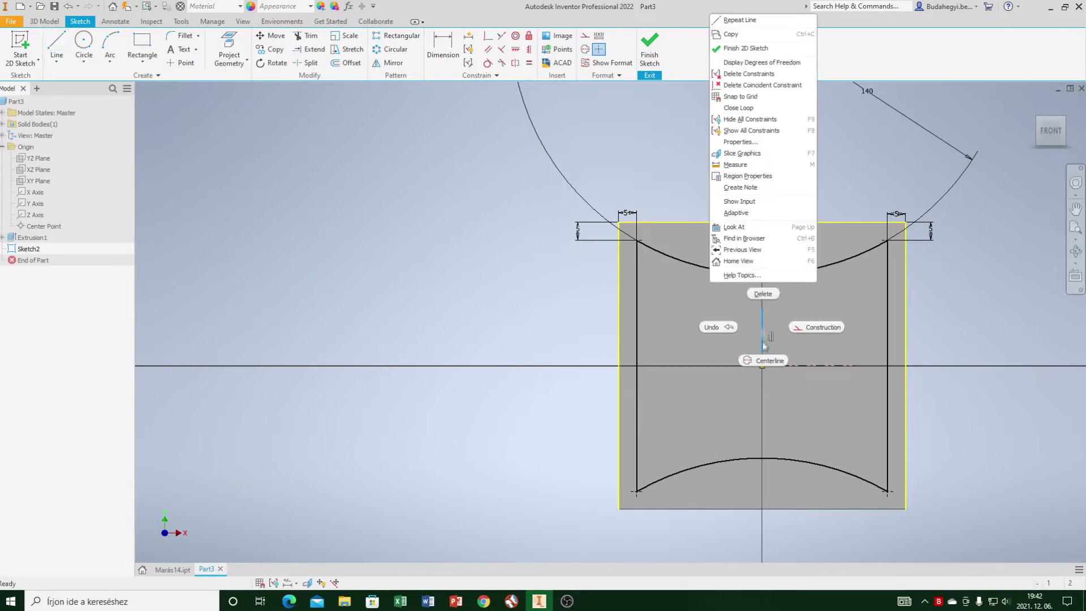
{"action": "left_click", "coordinate": [765, 362]}
{"action": "scroll", "coordinate": [498, 332], "scroll_direction": "down", "scroll_amount": 2}
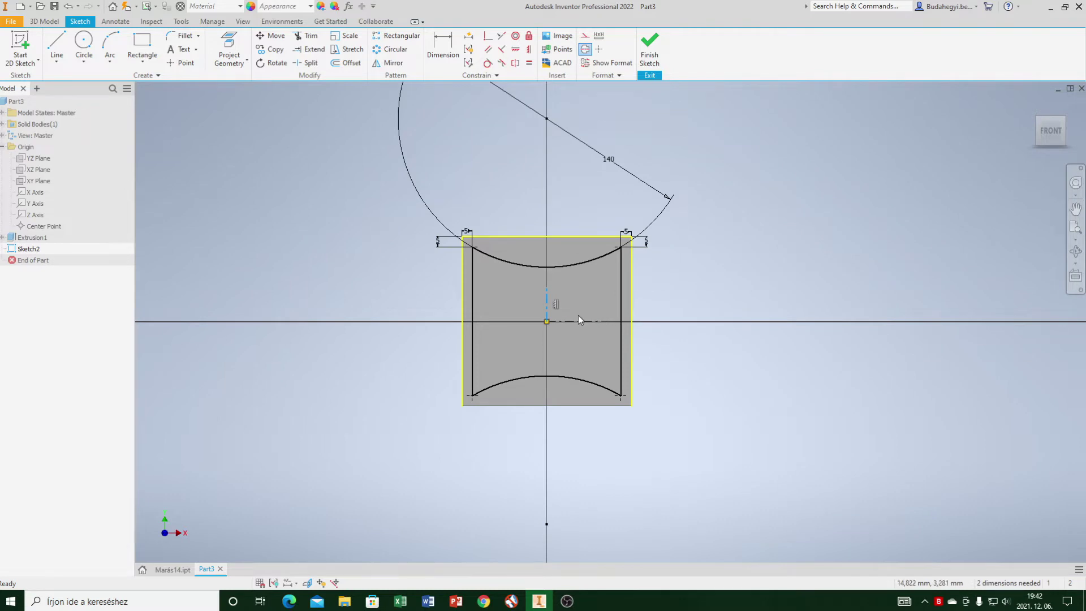
Draw a centre-point arc slot about the origin: radius 25, start 30°, sweep 60°, width 6 mm
{"action": "scroll", "coordinate": [578, 315], "scroll_direction": "up", "scroll_amount": 3}
{"action": "left_click", "coordinate": [153, 59]}
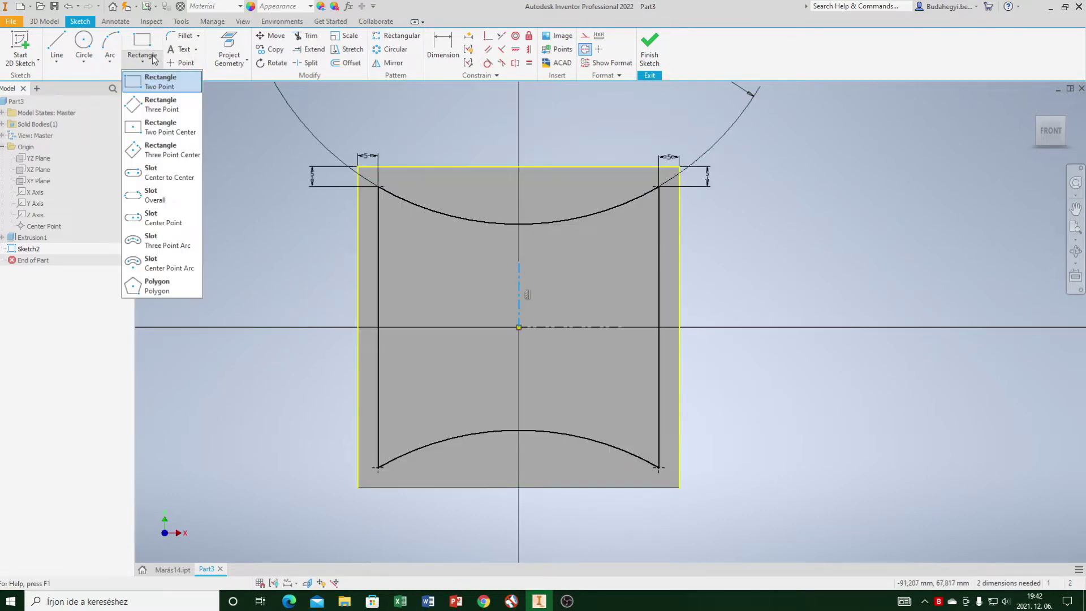
{"action": "left_click", "coordinate": [164, 246]}
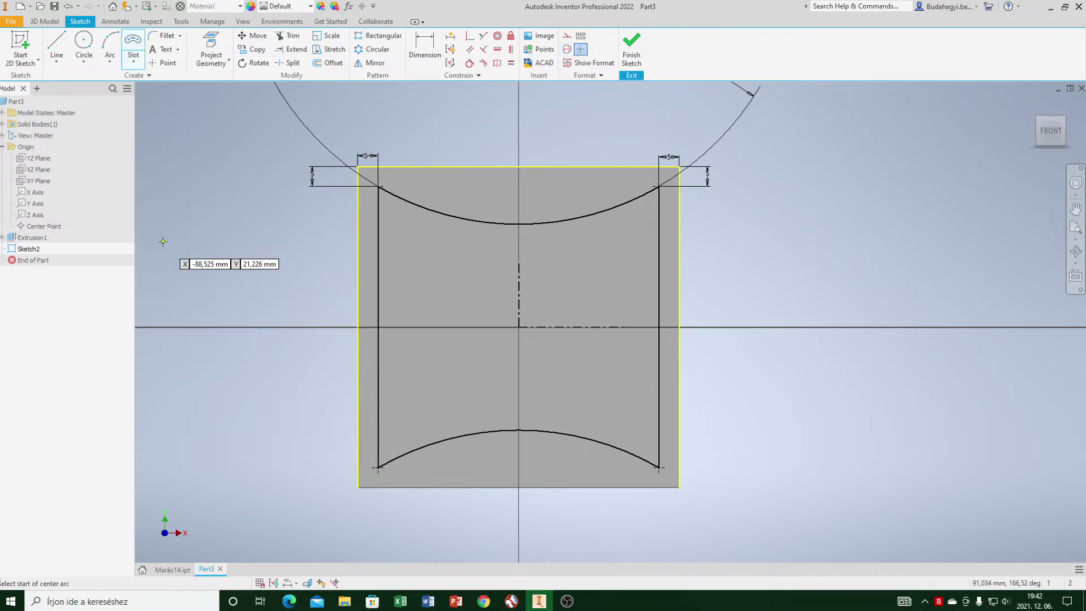
{"action": "left_click", "coordinate": [132, 59]}
{"action": "left_click", "coordinate": [164, 263]}
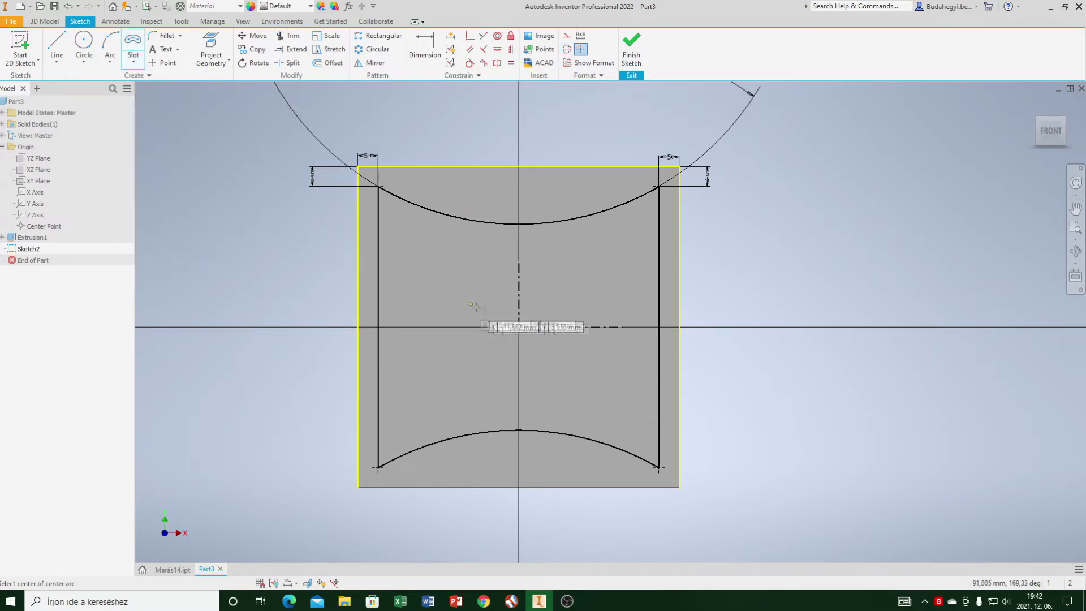
{"action": "left_click", "coordinate": [518, 326]}
{"action": "type", "text": "25"}
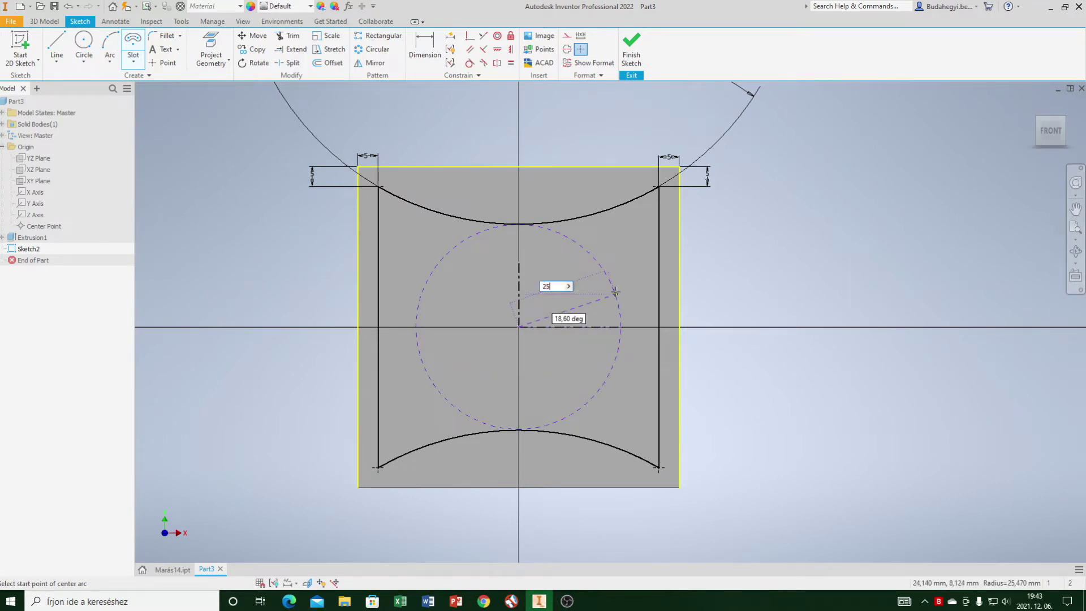
{"action": "key", "text": "Tab"}
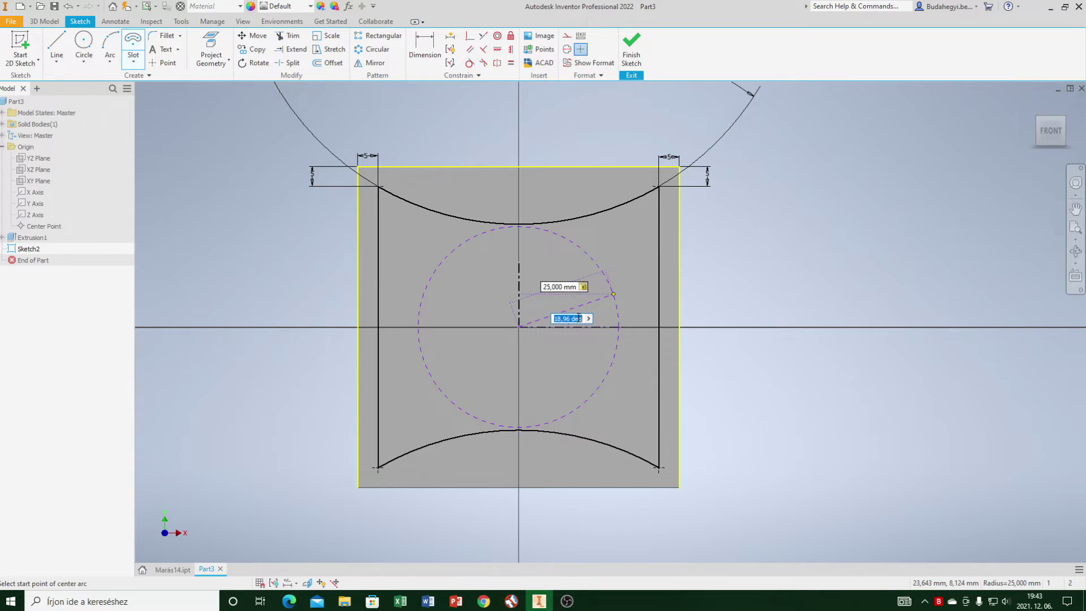
{"action": "key", "text": "Return"}
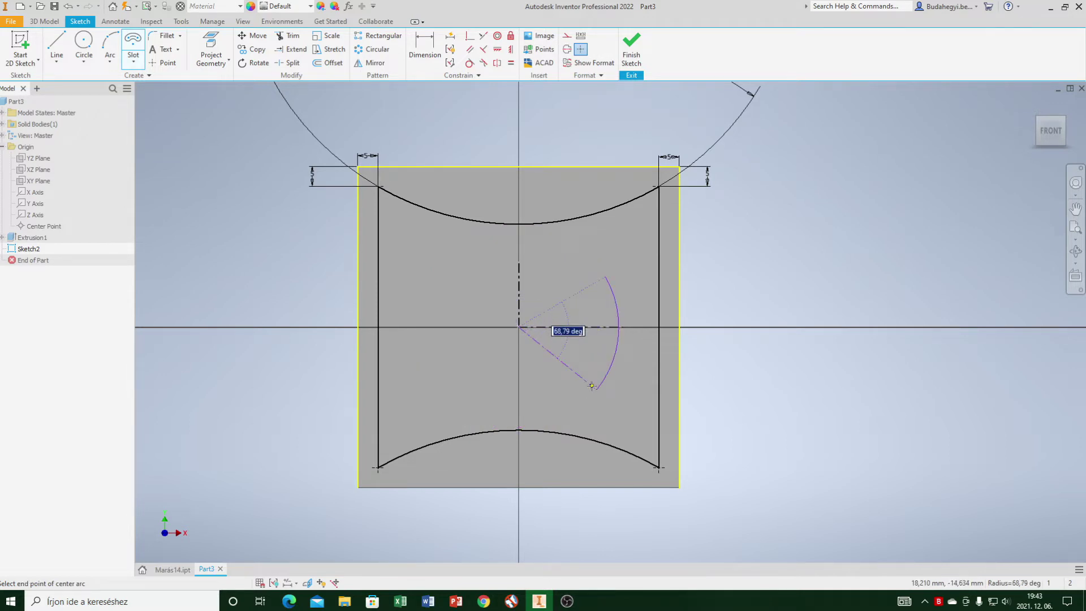
{"action": "key", "text": "Return"}
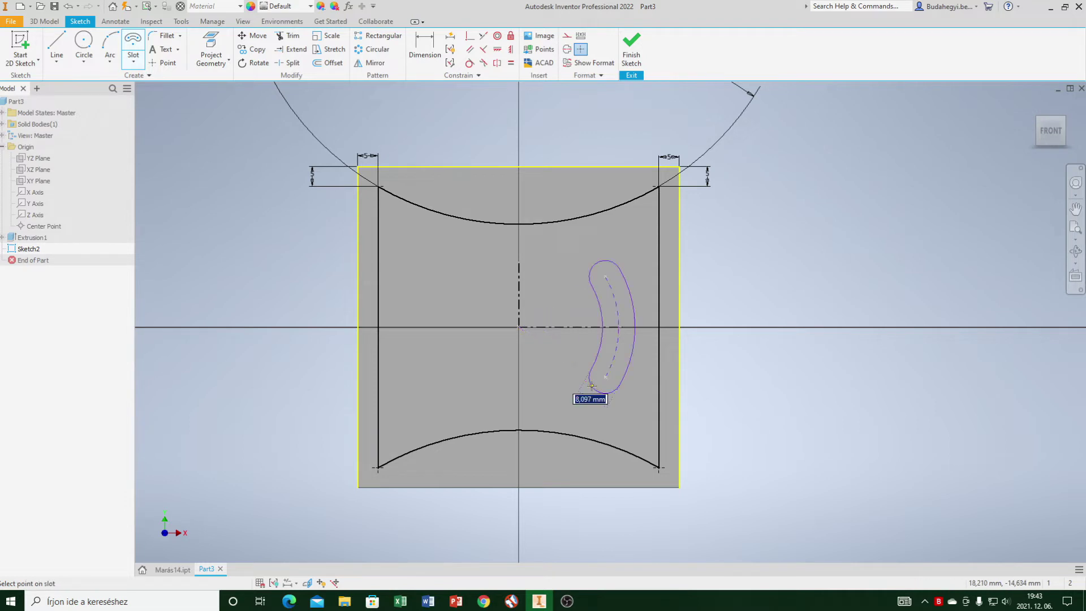
{"action": "key", "text": "Return"}
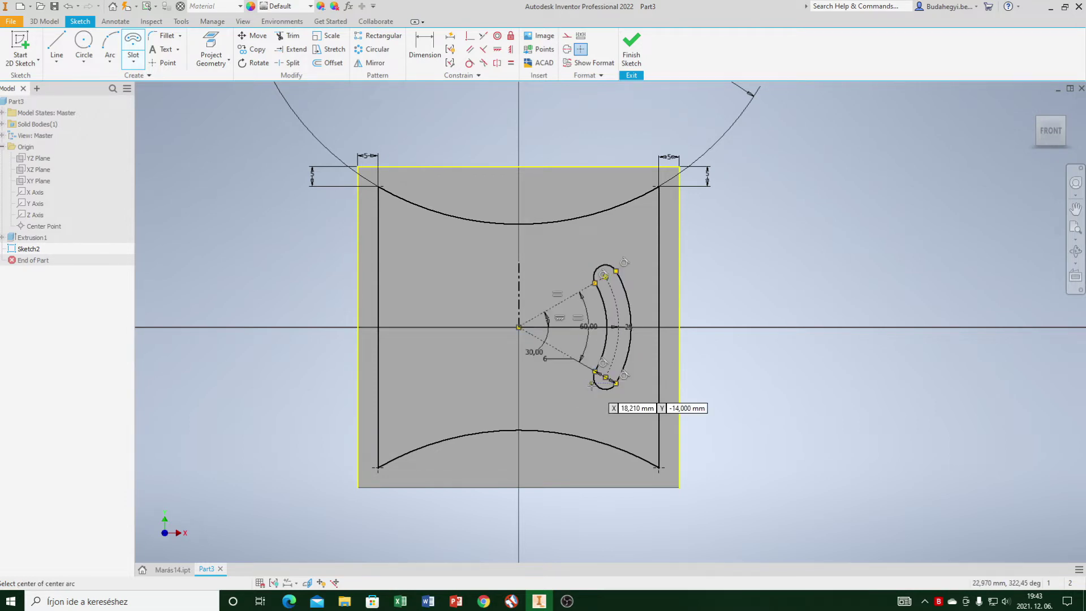
{"action": "right_click", "coordinate": [732, 270]}
{"action": "left_click", "coordinate": [769, 275]}
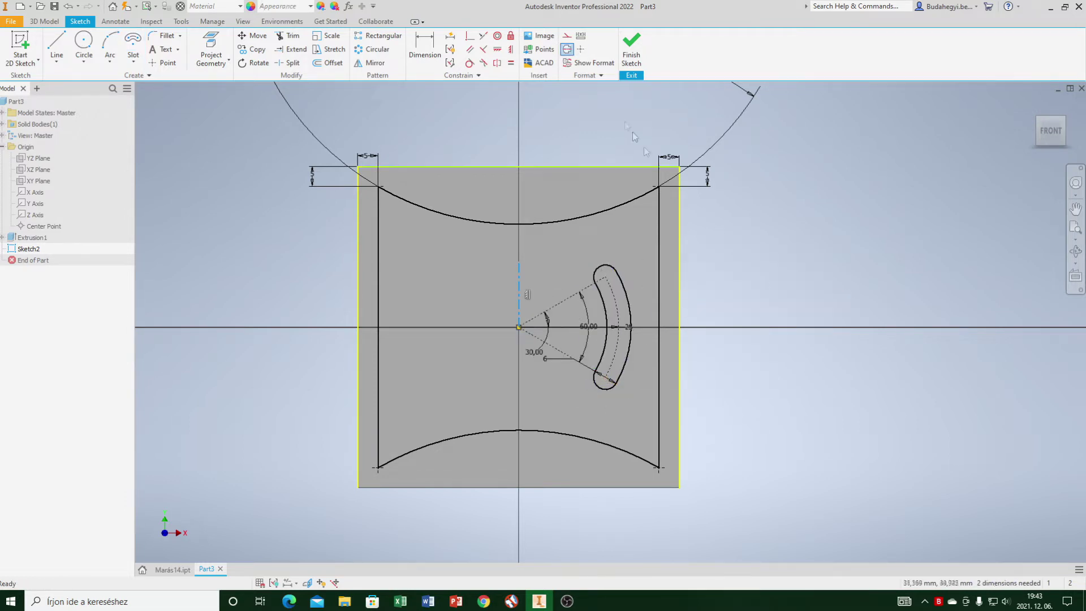
Mirror the right arc slot across the vertical centreline onto the left side
{"action": "left_click", "coordinate": [369, 63]}
{"action": "left_click", "coordinate": [605, 266]}
{"action": "left_click", "coordinate": [622, 286]}
{"action": "left_click", "coordinate": [603, 348]}
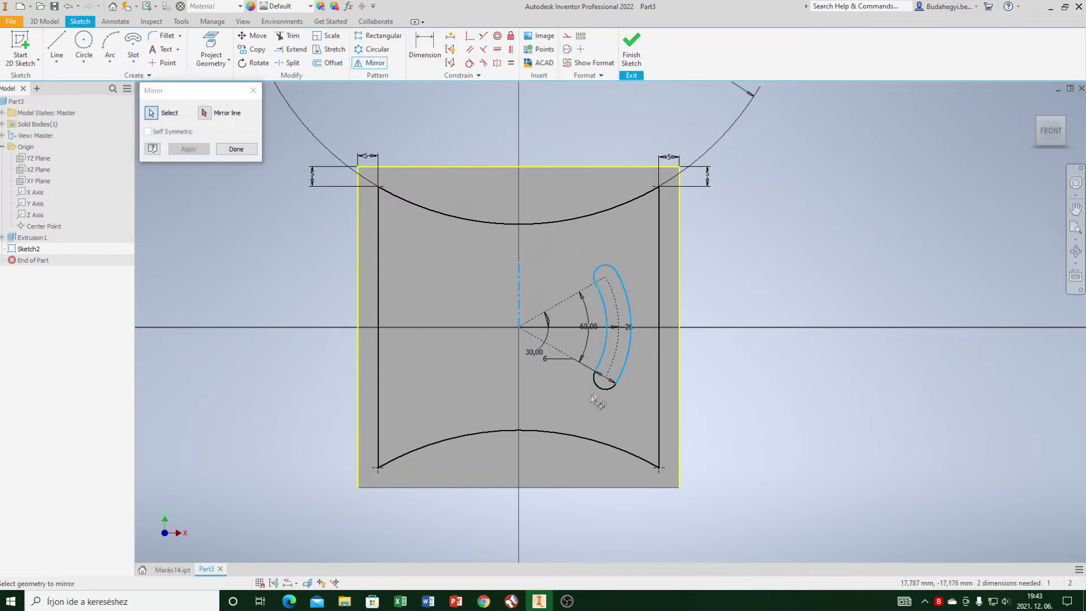
{"action": "left_click", "coordinate": [204, 112]}
{"action": "left_click", "coordinate": [521, 302]}
{"action": "left_click", "coordinate": [189, 149]}
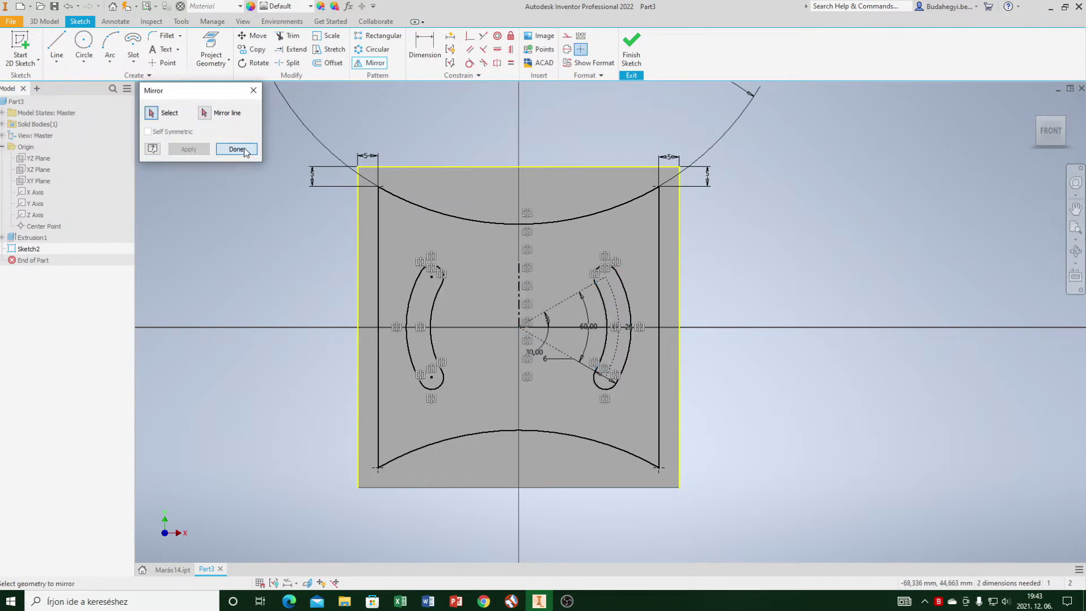
{"action": "left_click", "coordinate": [246, 151]}
Finish the sketch, reopen it to show the vertical line's constraints, and finish again
{"action": "right_click", "coordinate": [520, 110]}
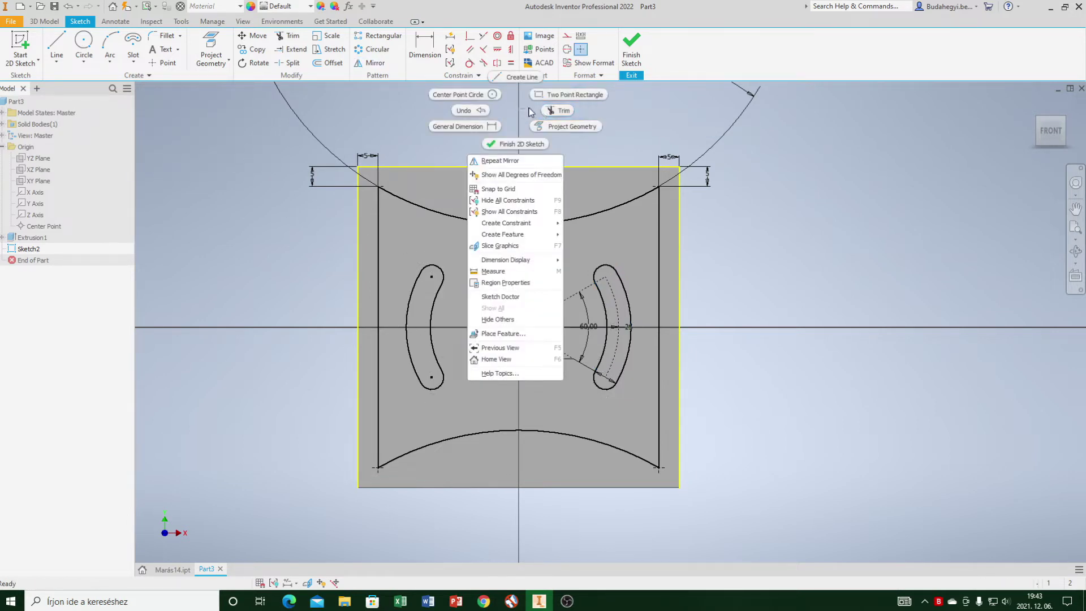
{"action": "left_click", "coordinate": [631, 48]}
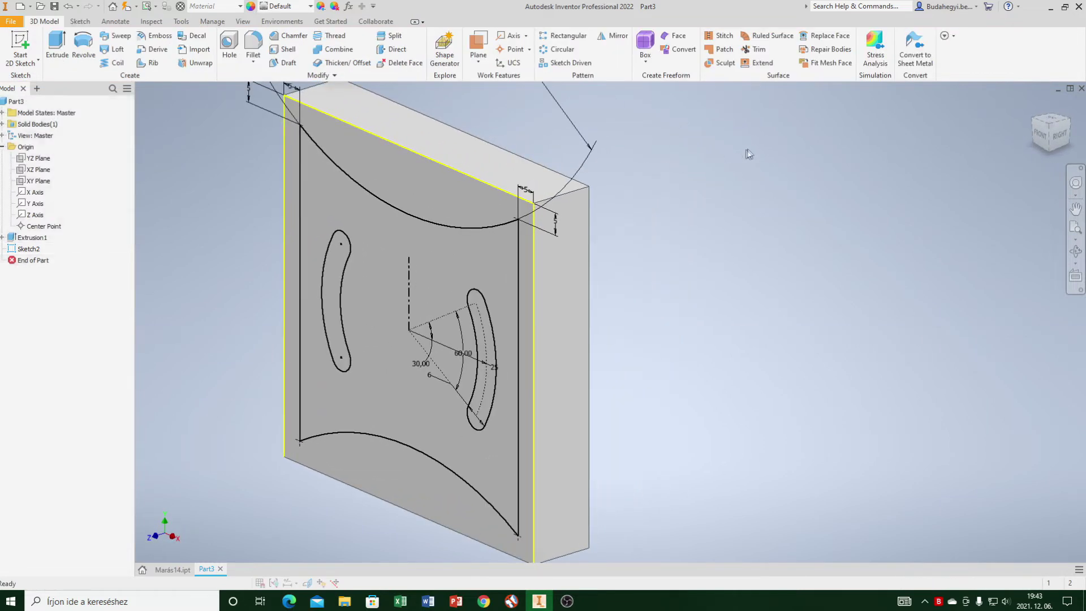
{"action": "left_click", "coordinate": [67, 6]}
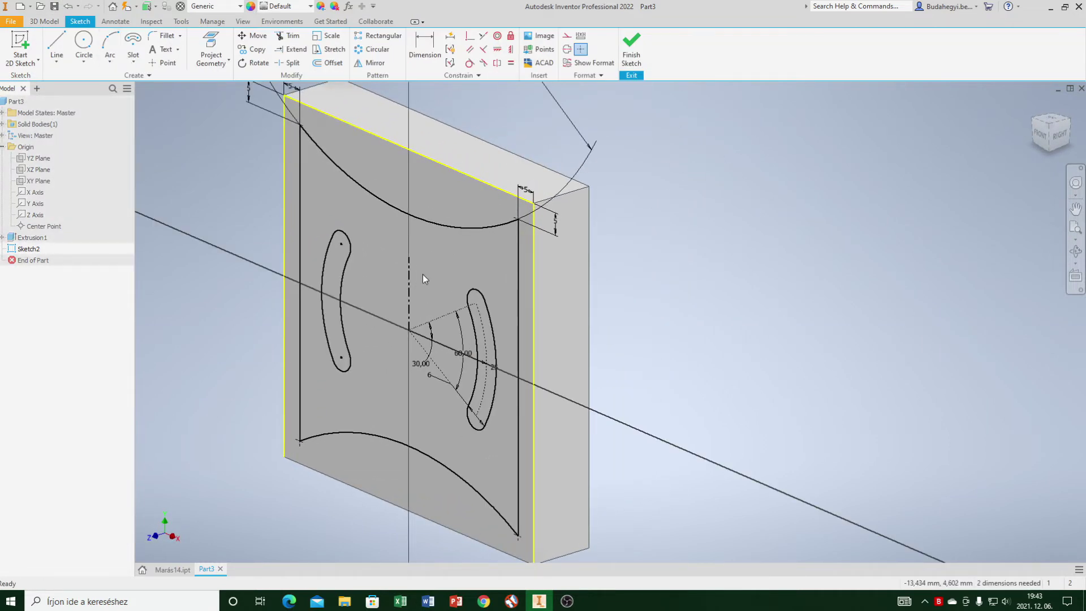
{"action": "right_click", "coordinate": [409, 288]}
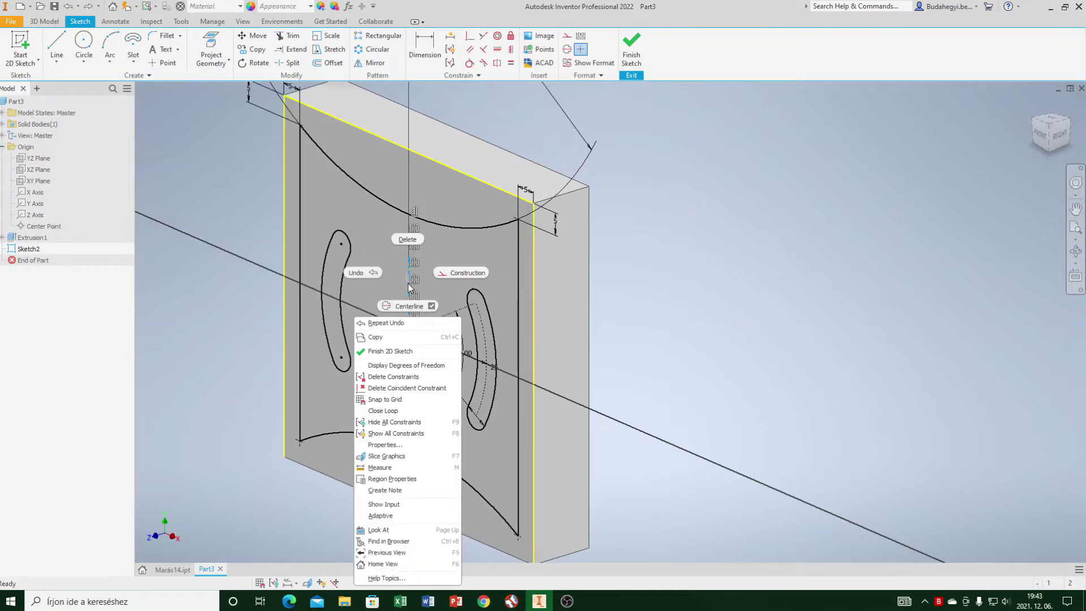
{"action": "left_click", "coordinate": [461, 271]}
{"action": "right_click", "coordinate": [729, 261]}
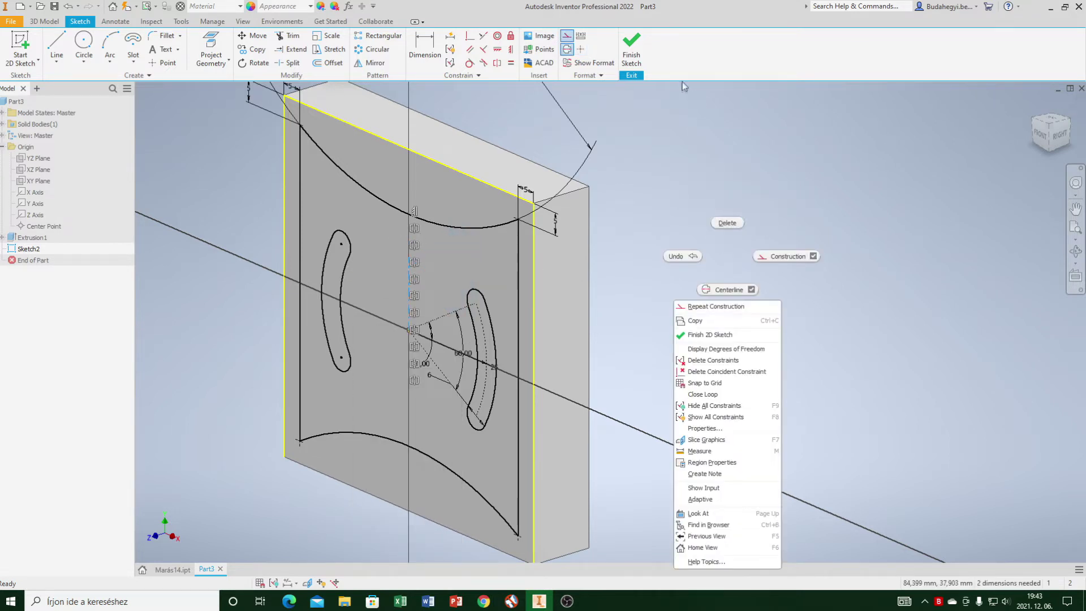
{"action": "left_click", "coordinate": [632, 39]}
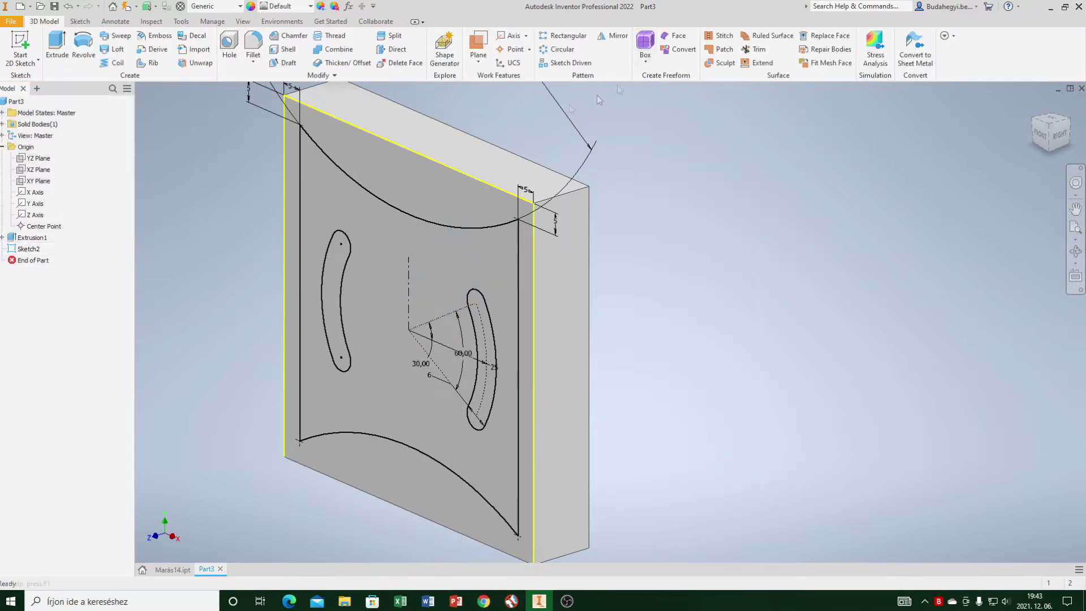
{"action": "left_click", "coordinate": [57, 45]}
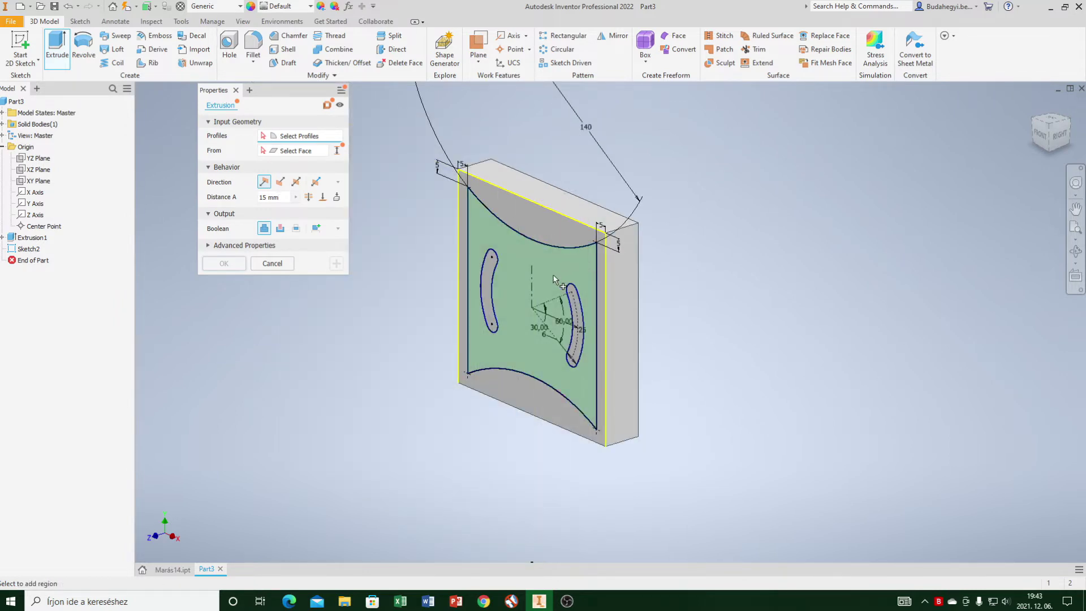
Extrude the concave-edged region 4 mm as Extrusion2, leaving both arc slots open
{"action": "left_click", "coordinate": [525, 260]}
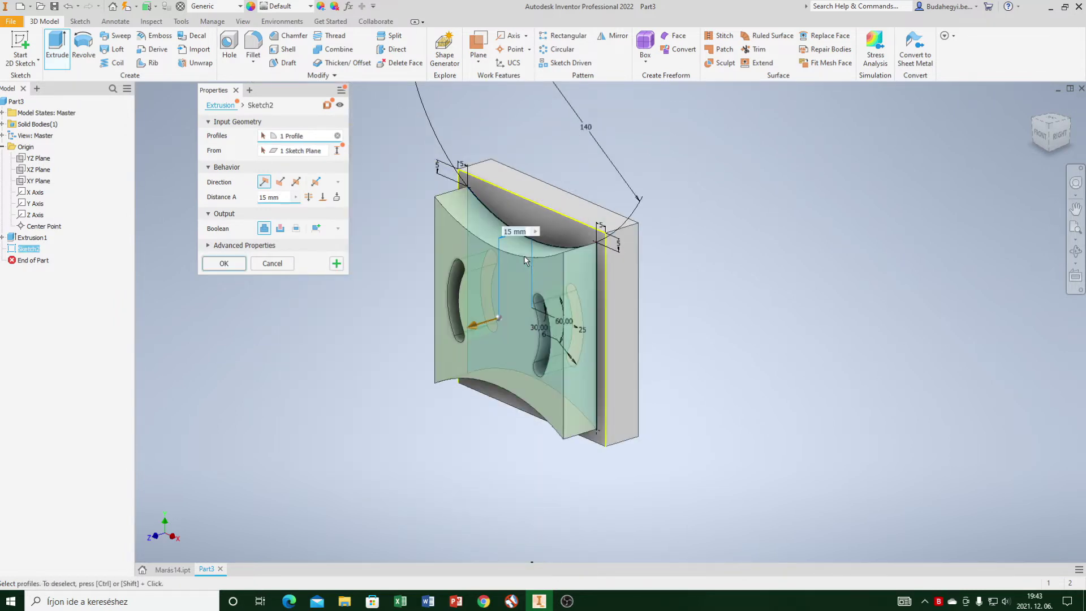
{"action": "type", "text": "4"}
{"action": "left_click", "coordinate": [1076, 251]}
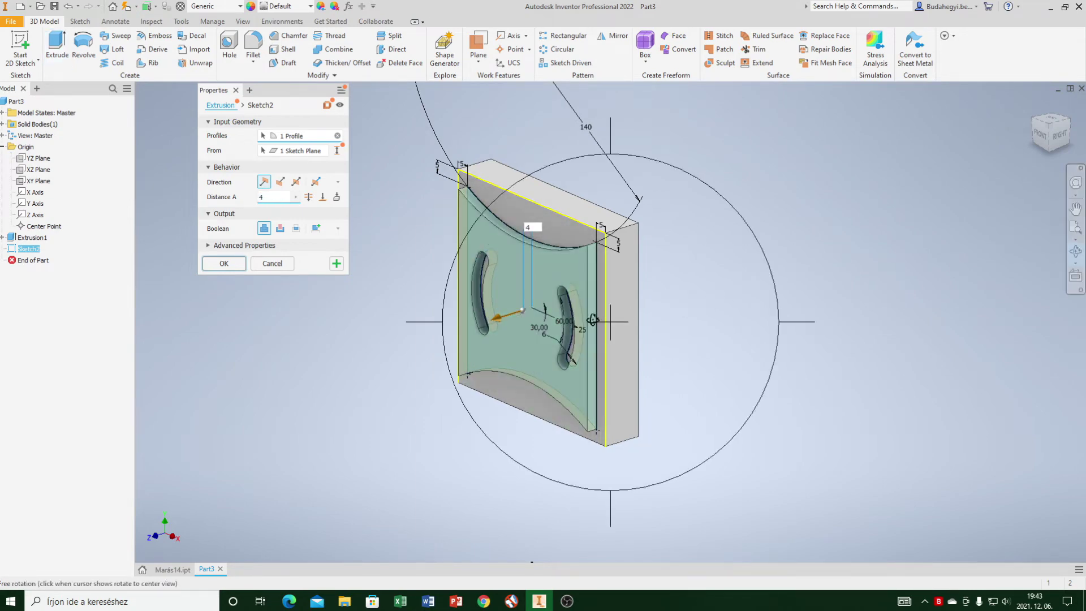
{"action": "left_click_drag", "start_coordinate": [738, 292], "coordinate": [566, 289]}
{"action": "left_click", "coordinate": [337, 263]}
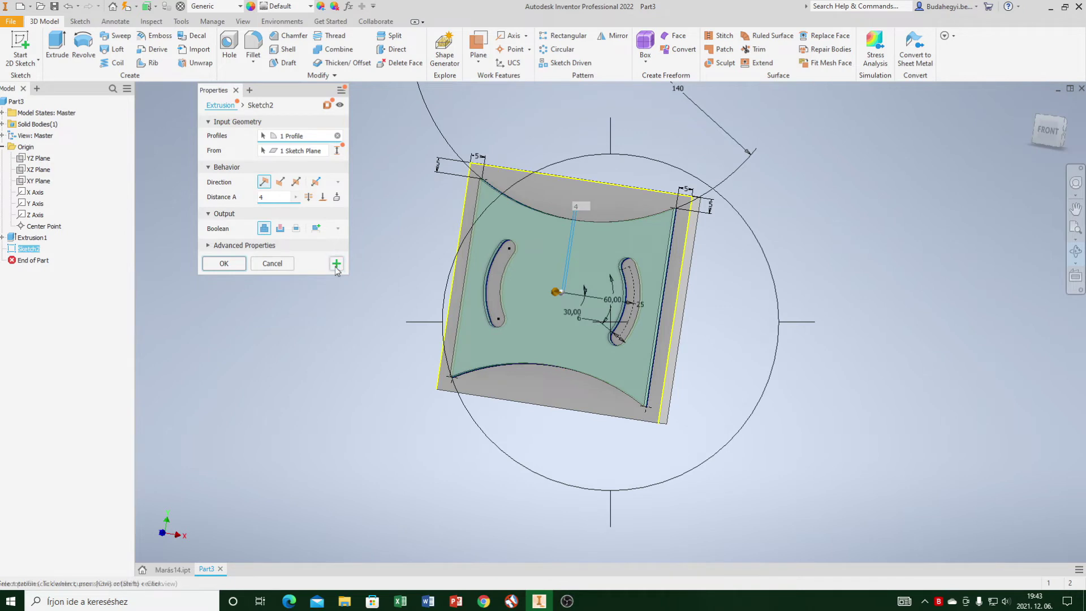
Extrude the left and right arc slot profiles 4 mm as Extrusion3
{"action": "left_click", "coordinate": [498, 267]}
{"action": "left_click", "coordinate": [615, 267]}
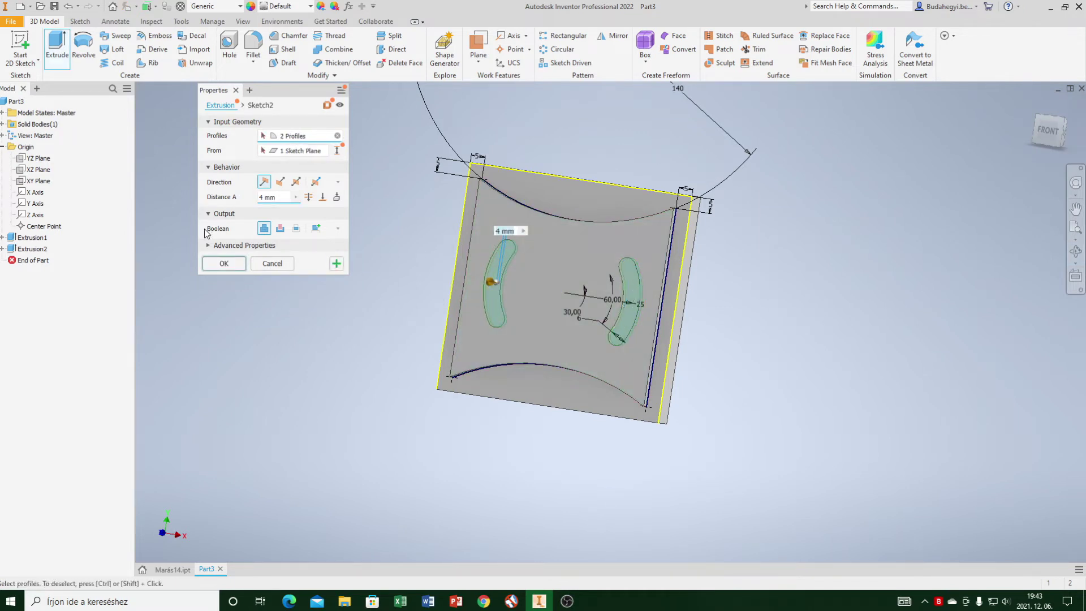
{"action": "left_click", "coordinate": [277, 198]}
{"action": "left_click", "coordinate": [224, 263]}
{"action": "left_click", "coordinate": [1075, 251]}
{"action": "left_click_drag", "start_coordinate": [569, 346], "coordinate": [594, 184]}
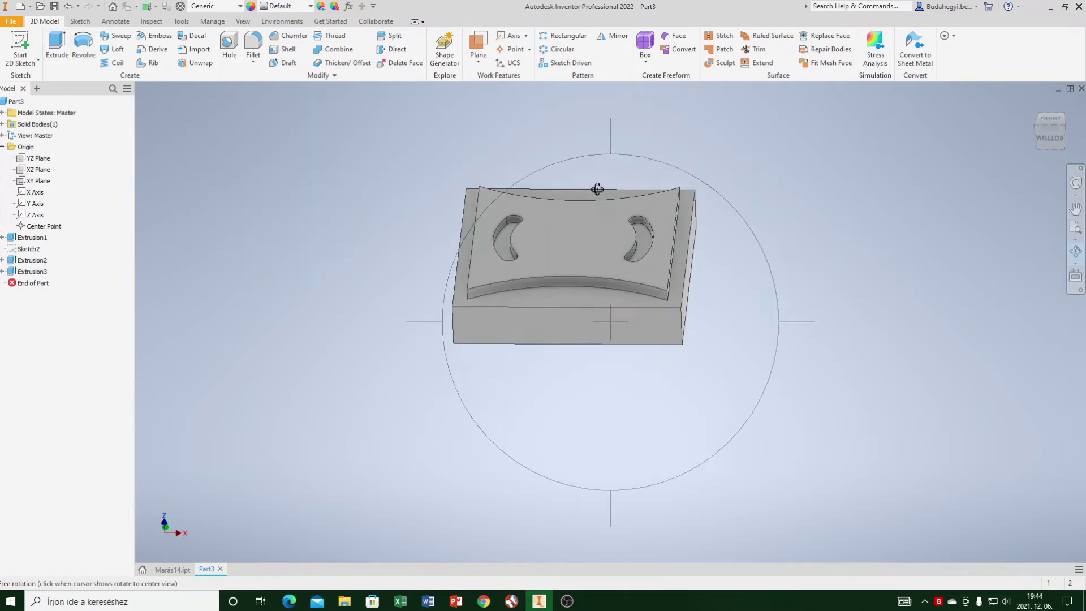
Measure the distance from the pad's top face to the slot face
{"action": "left_click", "coordinate": [577, 253]}
{"action": "key", "text": "m"}
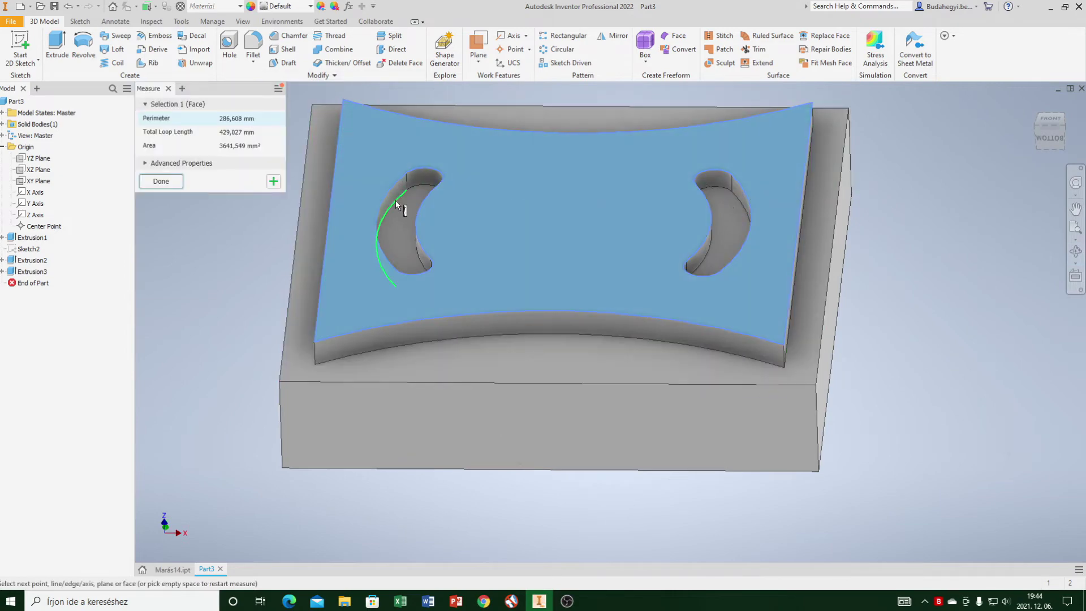
{"action": "left_click", "coordinate": [405, 221]}
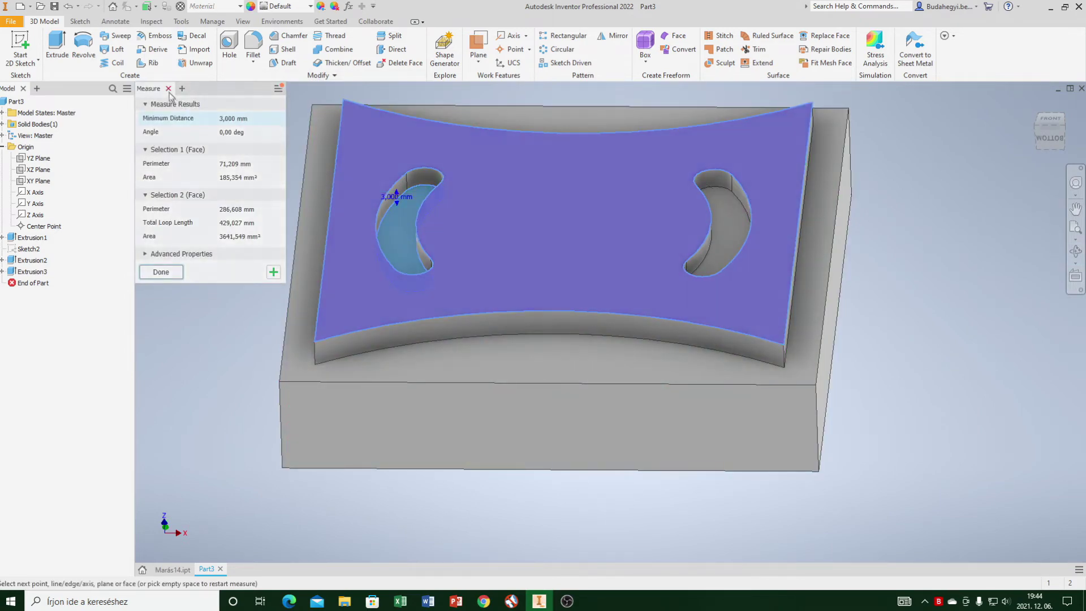
Add Work Plane1 offset 0 mm from the YZ Plane and pick it for a new sketch
{"action": "left_click", "coordinate": [478, 60]}
{"action": "left_click", "coordinate": [500, 112]}
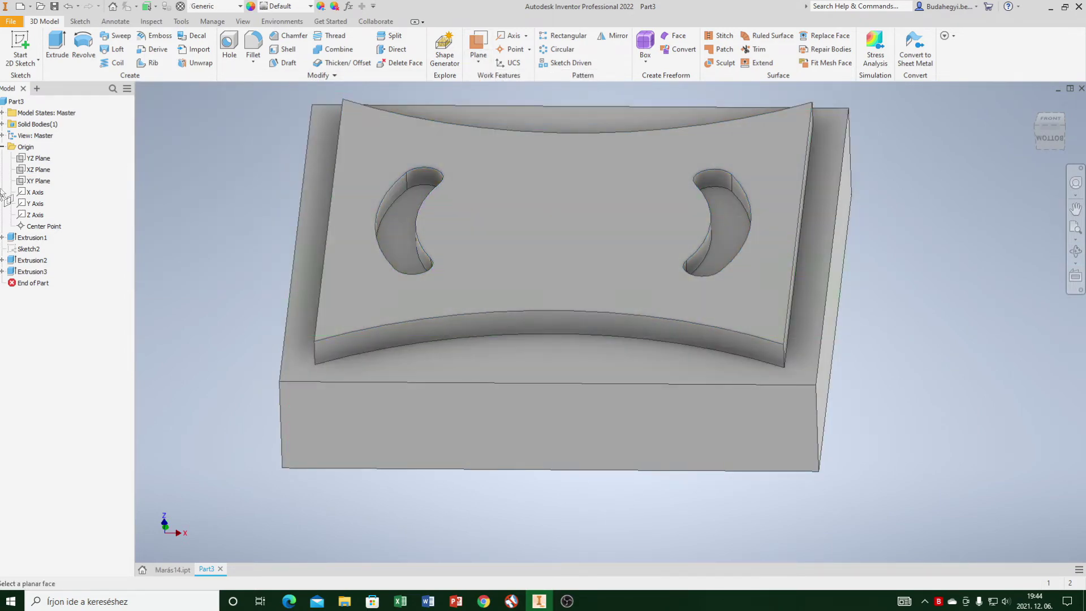
{"action": "left_click", "coordinate": [25, 161]}
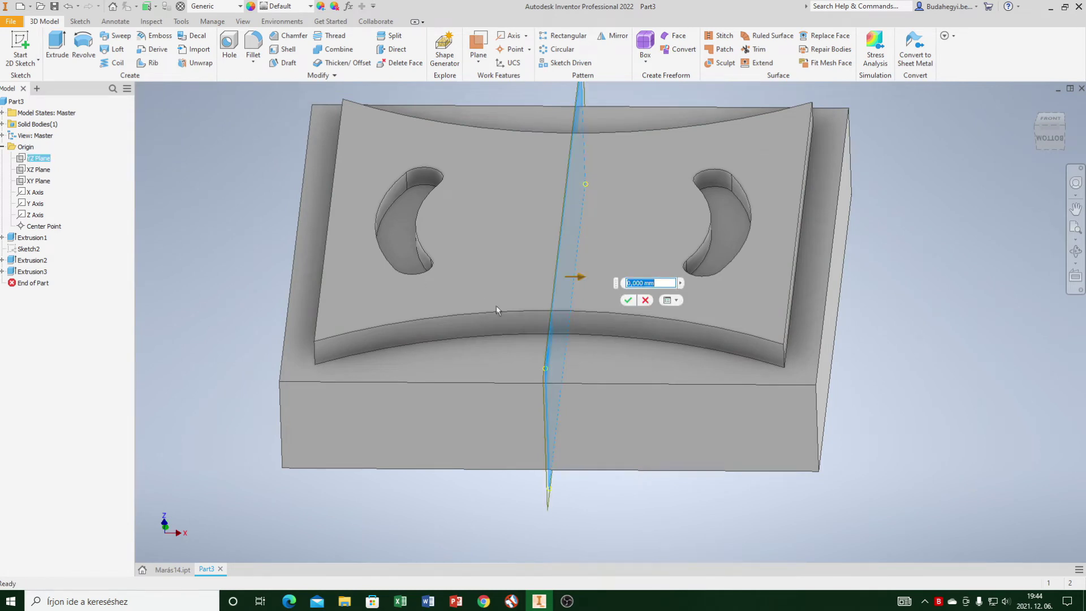
{"action": "left_click", "coordinate": [626, 301]}
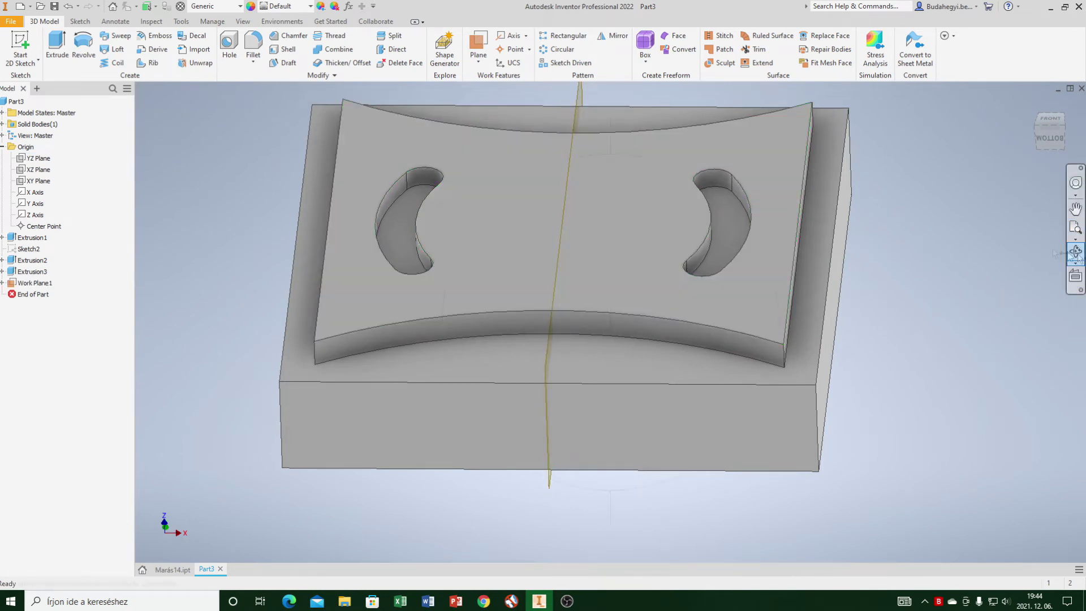
{"action": "left_click", "coordinate": [1075, 251]}
{"action": "left_click_drag", "start_coordinate": [686, 294], "coordinate": [623, 297]}
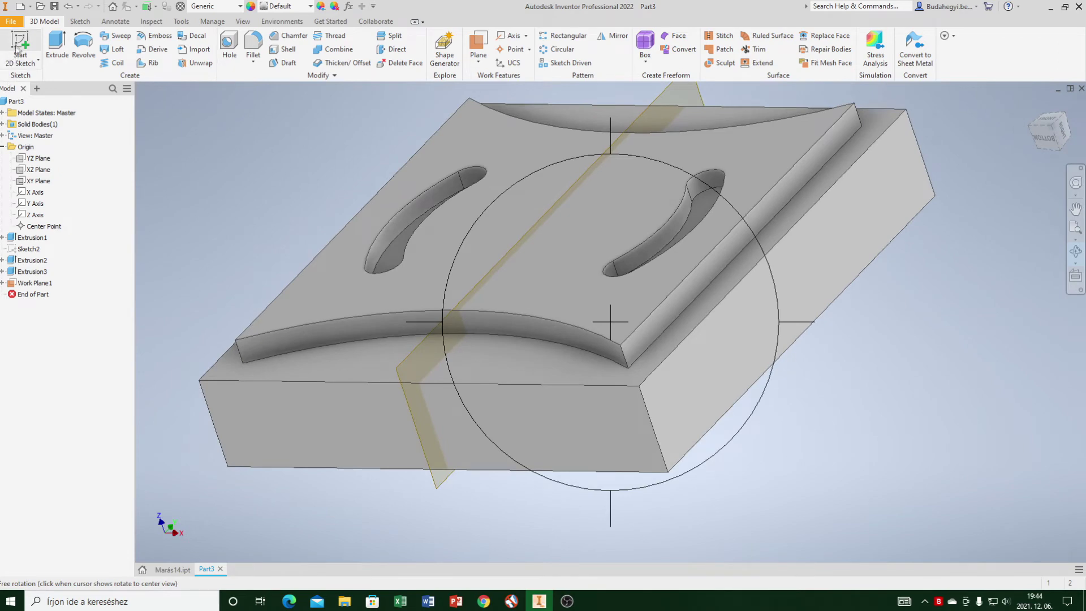
{"action": "left_click", "coordinate": [19, 43]}
{"action": "left_click", "coordinate": [405, 371]}
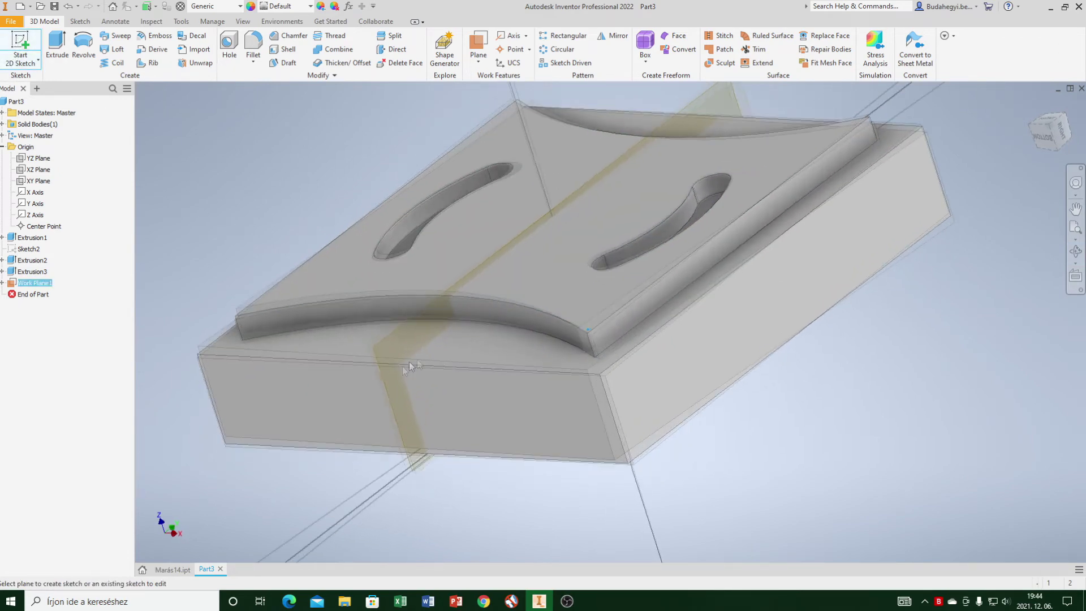
Create Sketch3 on Work Plane1 and slice the graphics to reveal the cross-section
{"action": "left_click", "coordinate": [855, 303]}
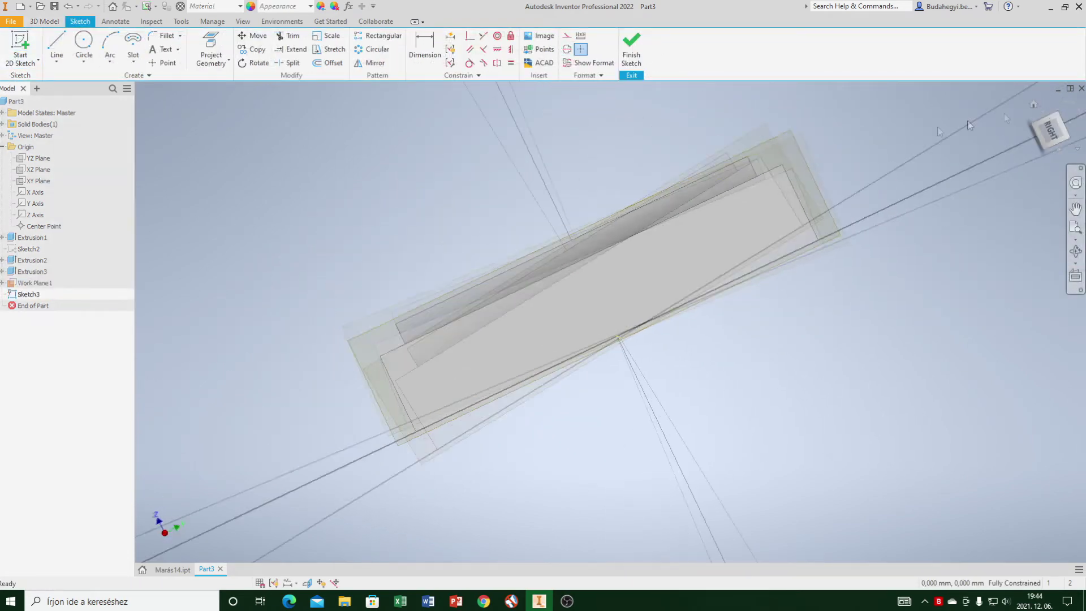
{"action": "key", "text": "F7"}
{"action": "scroll", "coordinate": [580, 284], "scroll_direction": "down", "scroll_amount": 3}
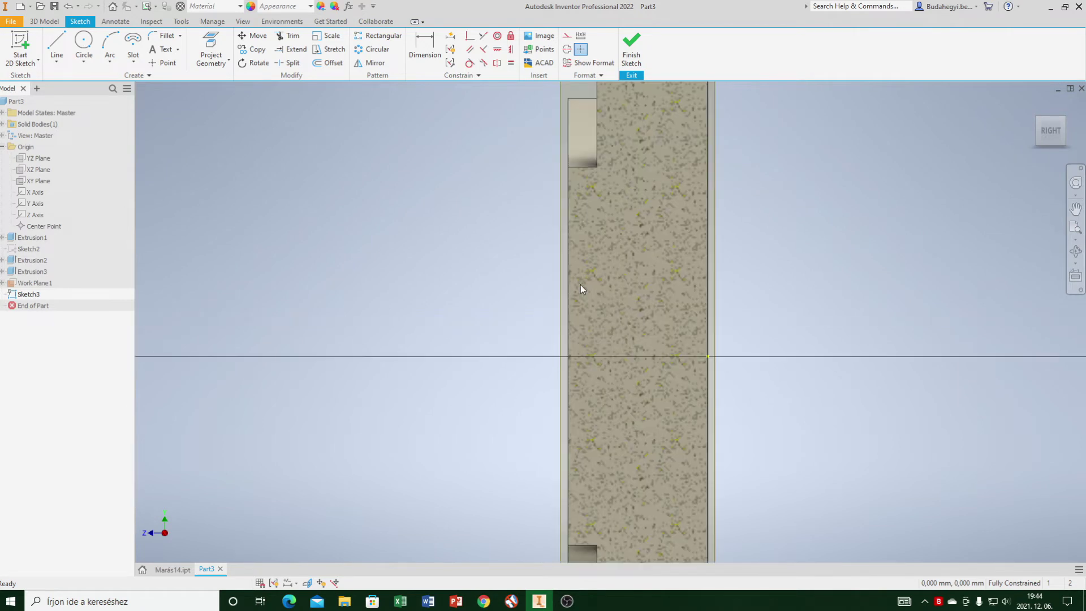
Draw a 10 mm horizontal line and constrain it perpendicular to the plate's side edge
{"action": "left_click", "coordinate": [57, 43]}
{"action": "left_click", "coordinate": [433, 273]}
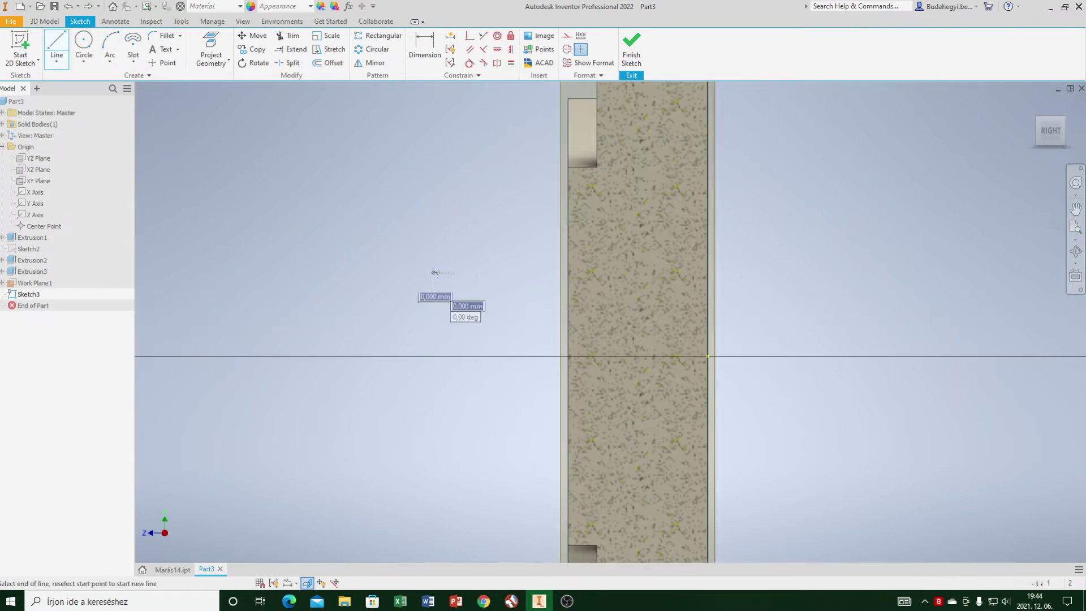
{"action": "key", "text": "Return"}
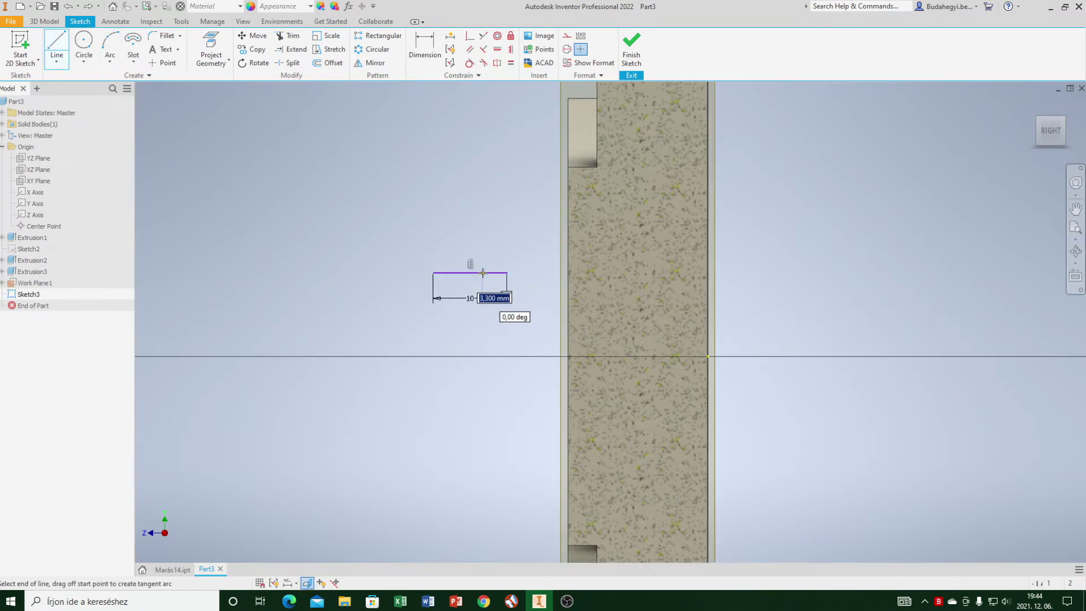
{"action": "right_click", "coordinate": [511, 281]}
{"action": "left_click", "coordinate": [531, 281]}
{"action": "left_click", "coordinate": [470, 36]}
{"action": "left_click", "coordinate": [507, 274]}
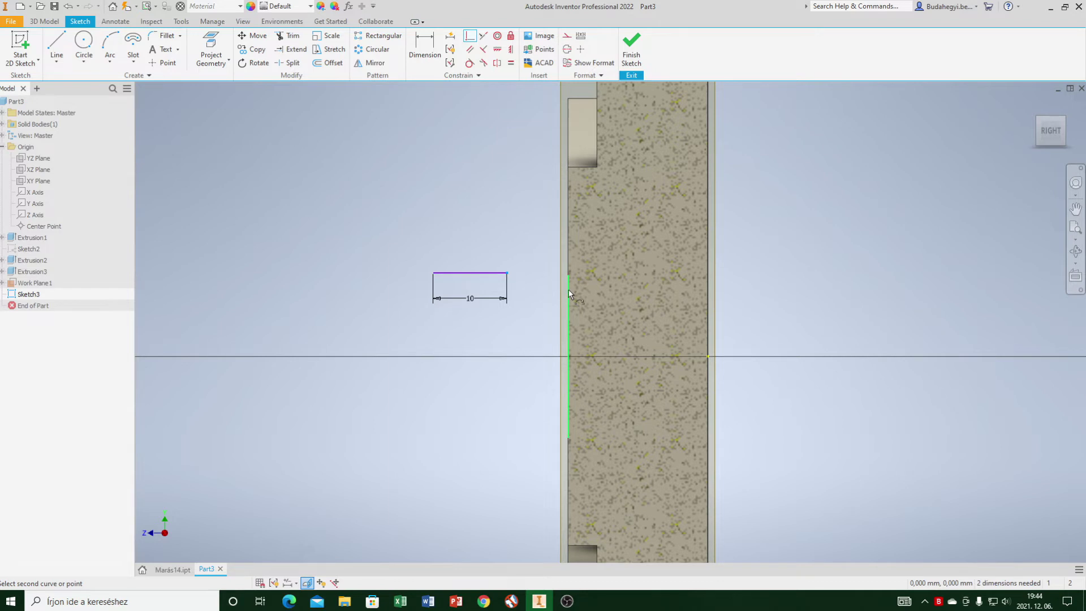
{"action": "left_click", "coordinate": [570, 231]}
Dimension the profile height from the top line to the axis as 12,5 mm
{"action": "right_click", "coordinate": [475, 198]}
{"action": "left_click", "coordinate": [485, 214]}
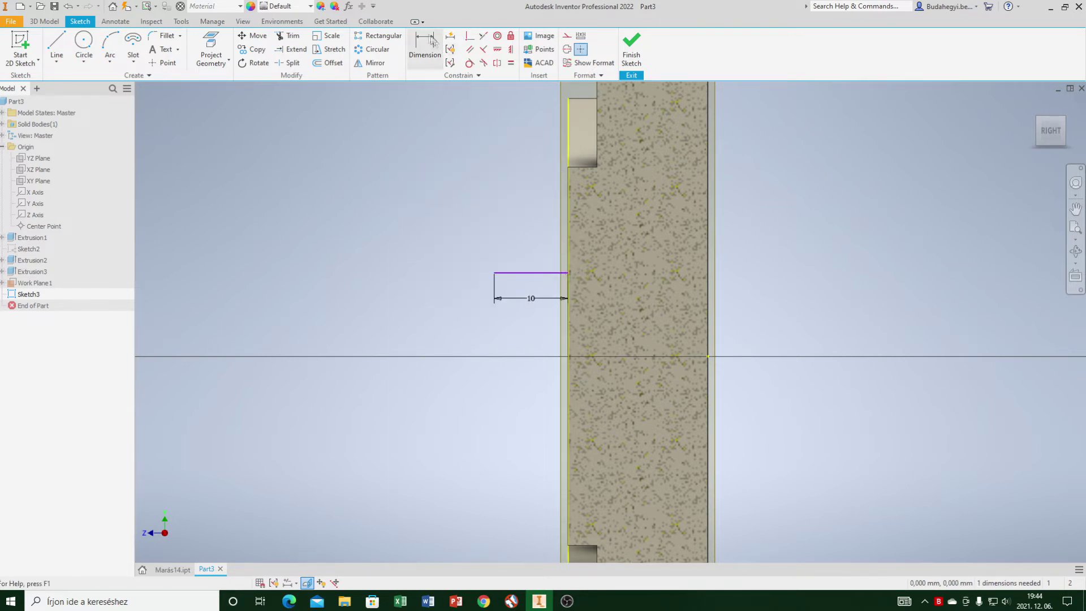
{"action": "left_click", "coordinate": [549, 273]}
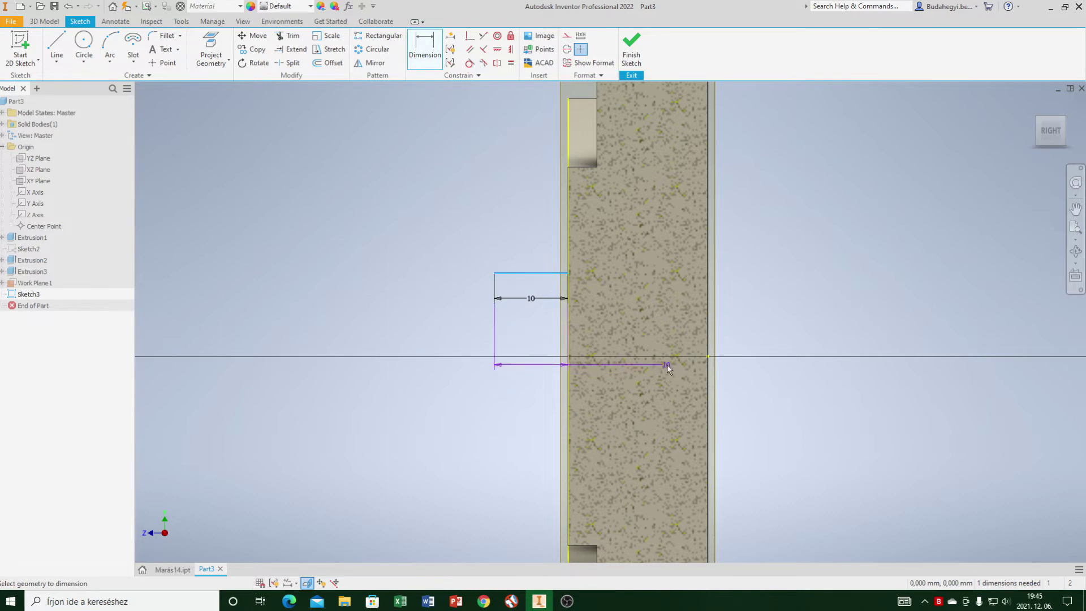
{"action": "left_click", "coordinate": [707, 357]}
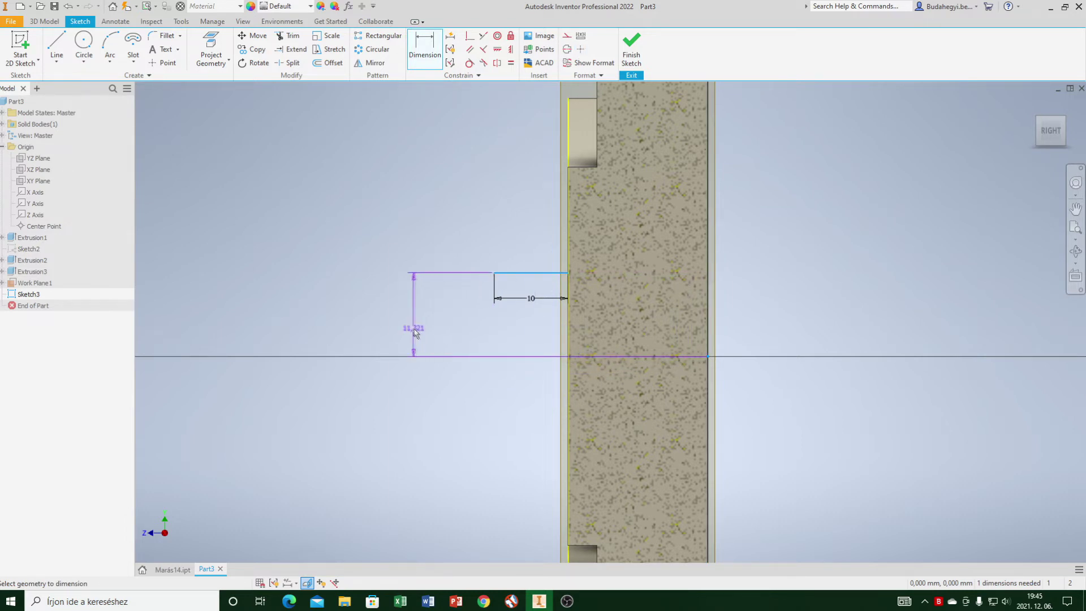
{"action": "left_click", "coordinate": [388, 326]}
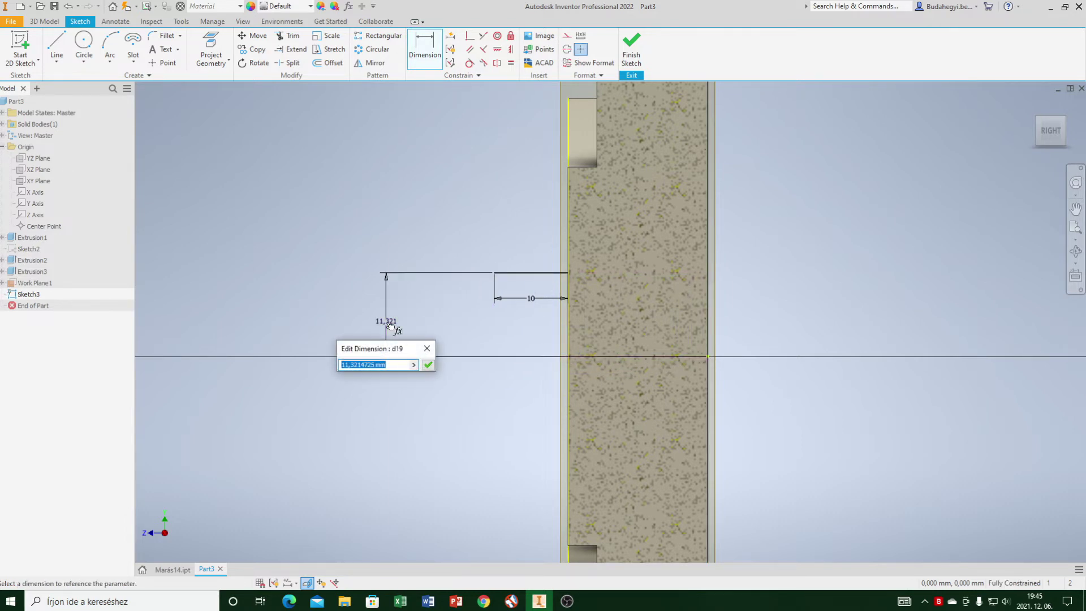
{"action": "type", "text": "12,5"}
{"action": "key", "text": "Return"}
Draw the 2 × 2 mm notch lines, ending the vertical segment on the axis
{"action": "key", "text": "l"}
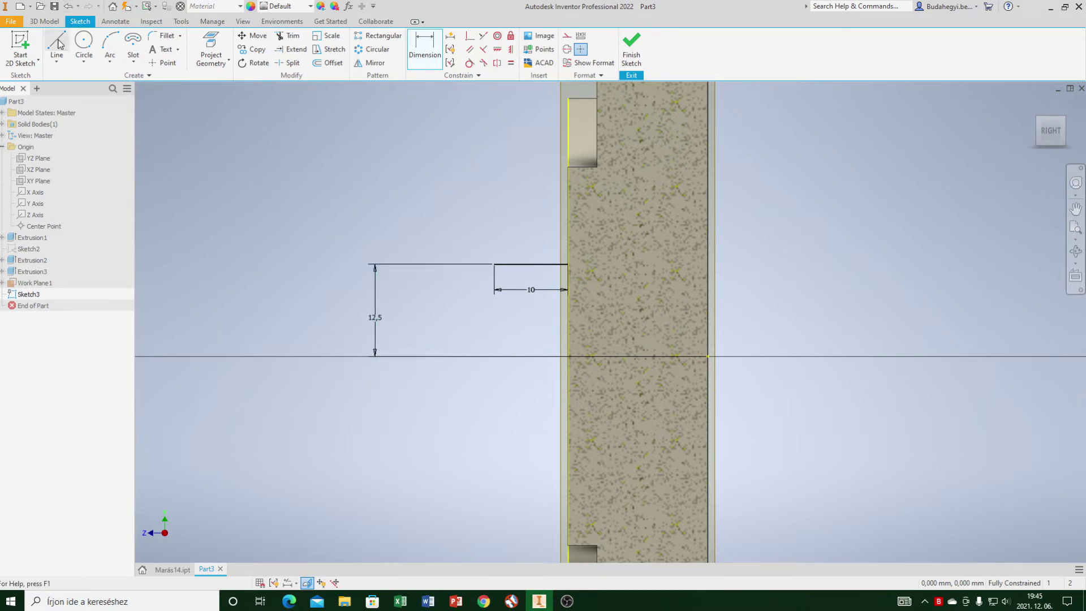
{"action": "scroll", "coordinate": [504, 284], "scroll_direction": "up", "scroll_amount": 5}
{"action": "left_click", "coordinate": [493, 230]}
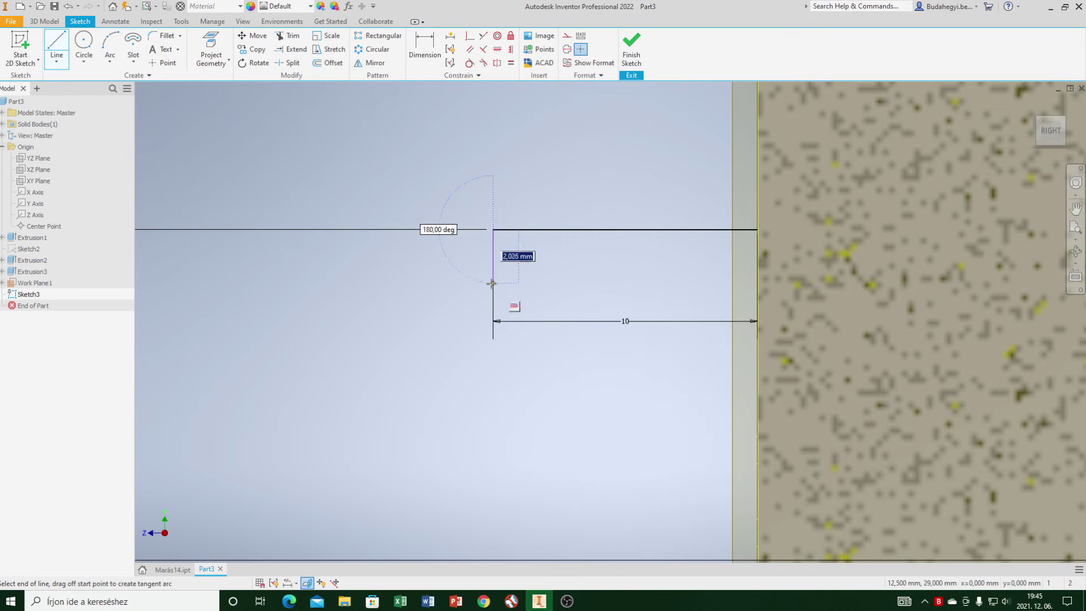
{"action": "type", "text": "2"}
{"action": "key", "text": "Return"}
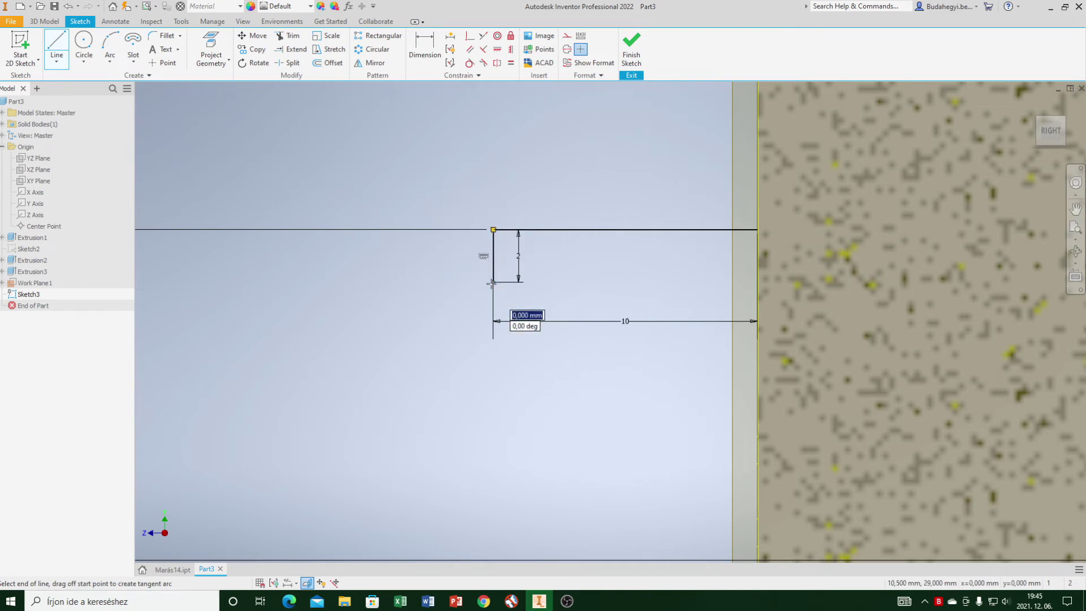
{"action": "type", "text": "2"}
{"action": "key", "text": "Return"}
{"action": "key", "text": "Return"}
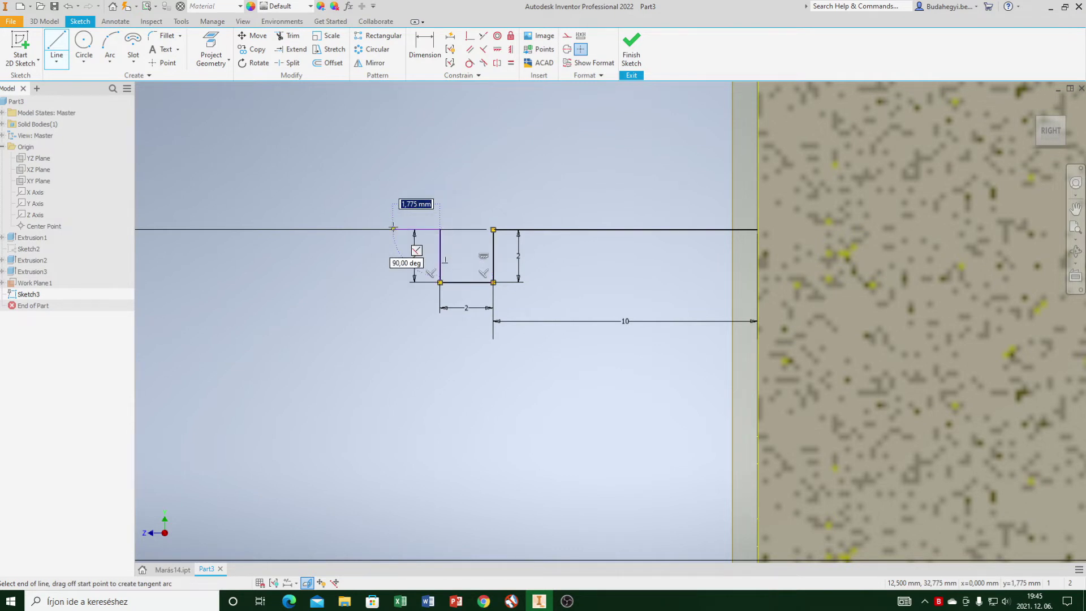
{"action": "key", "text": "Return"}
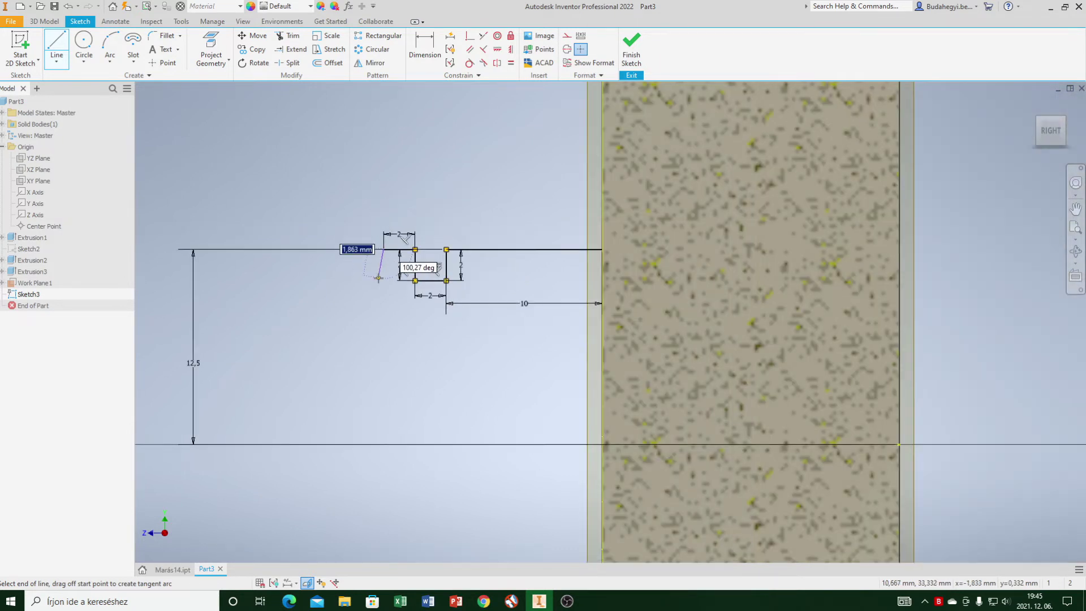
{"action": "scroll", "coordinate": [340, 271], "scroll_direction": "up", "scroll_amount": 2}
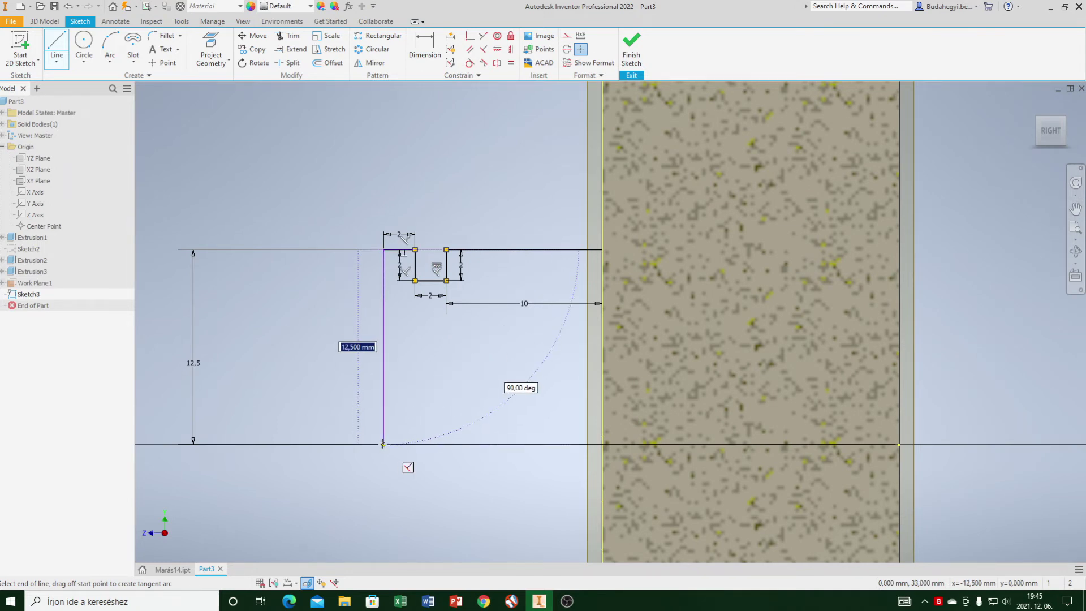
{"action": "left_click", "coordinate": [383, 444]}
{"action": "right_click", "coordinate": [383, 444]}
{"action": "left_click", "coordinate": [413, 444]}
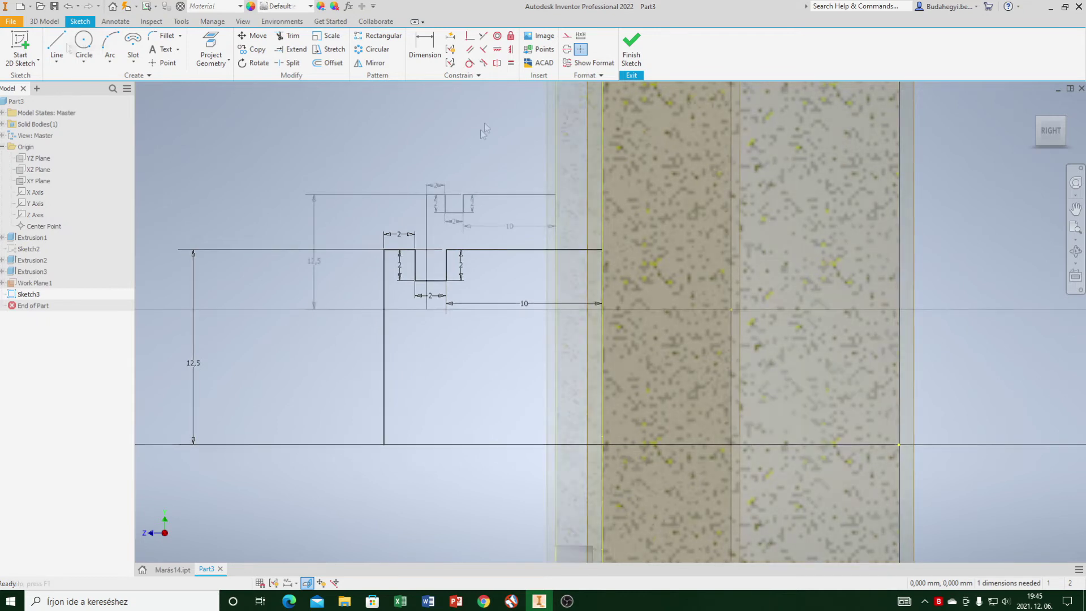
Draw the horizontal axis line from the edge and convert it to a centerline
{"action": "scroll", "coordinate": [739, 266], "scroll_direction": "down", "scroll_amount": 2}
{"action": "left_click", "coordinate": [732, 310]}
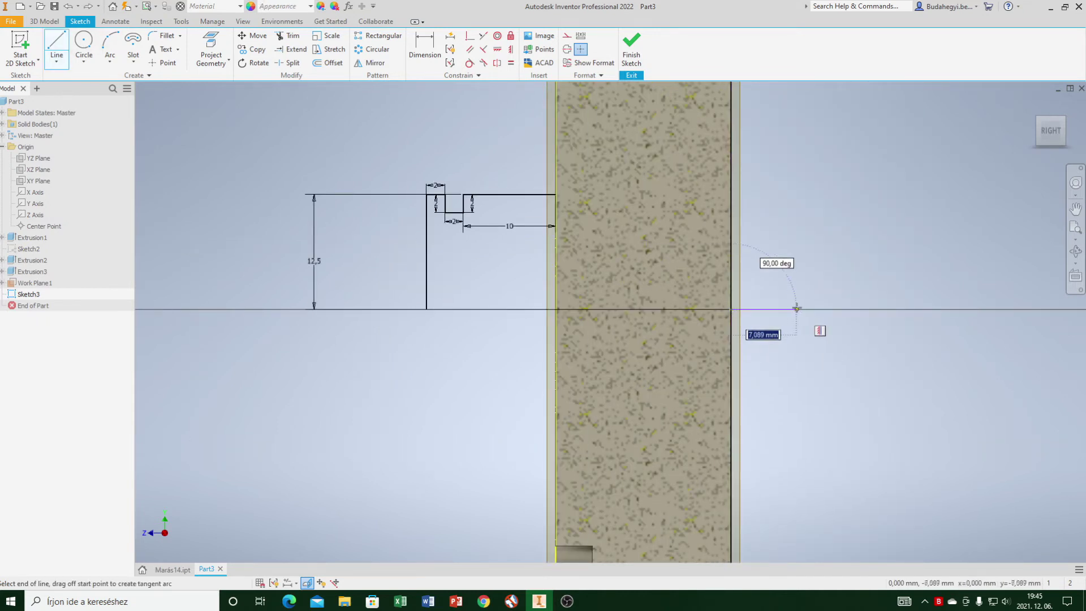
{"action": "right_click", "coordinate": [799, 308]}
{"action": "left_click", "coordinate": [800, 342]}
{"action": "right_click", "coordinate": [775, 310]}
{"action": "left_click", "coordinate": [783, 346]}
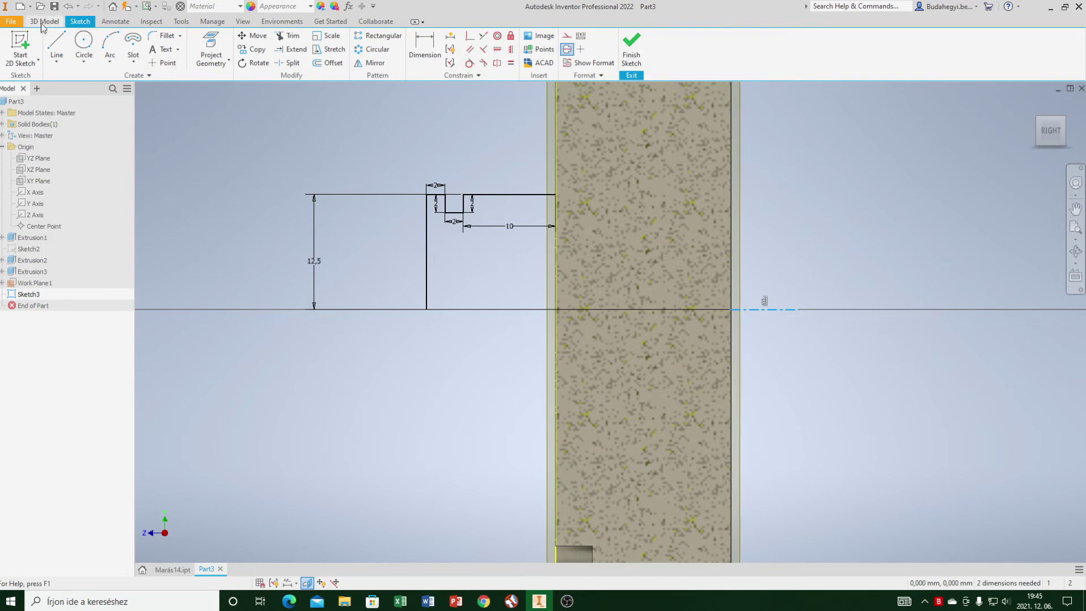
Place a sketch point and dimension it 10 mm from the vertical profile line
{"action": "left_click", "coordinate": [163, 62]}
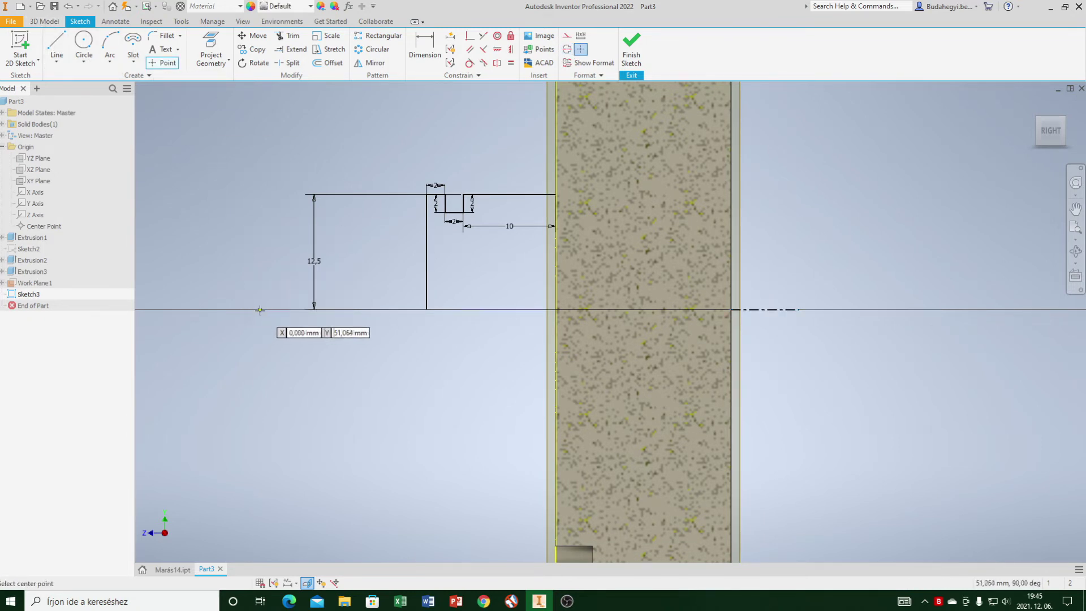
{"action": "right_click", "coordinate": [280, 301]}
{"action": "left_click", "coordinate": [312, 304]}
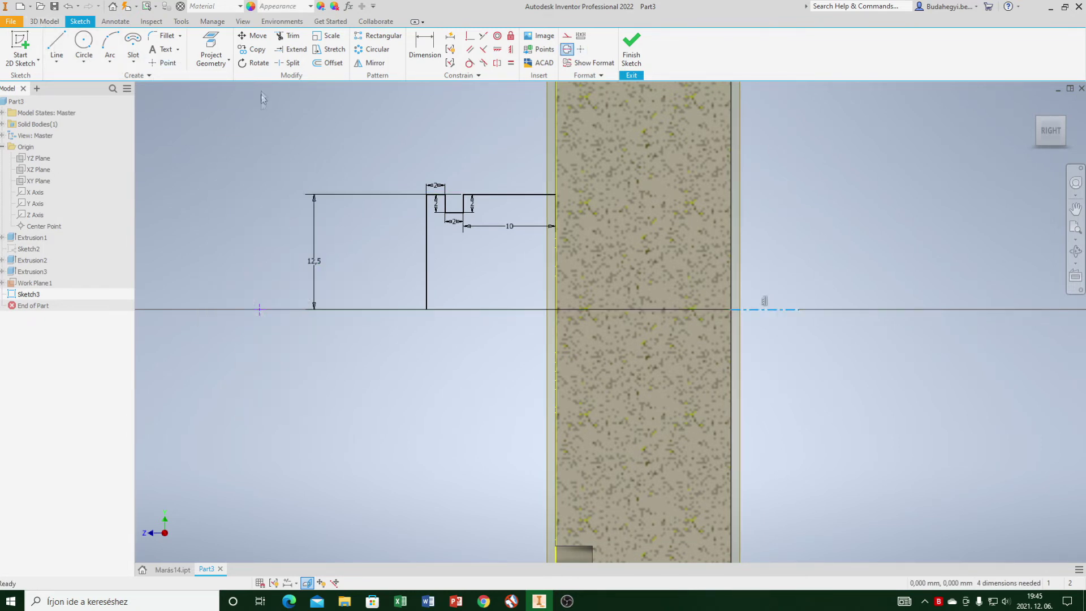
{"action": "left_click", "coordinate": [425, 49]}
{"action": "left_click", "coordinate": [259, 307]}
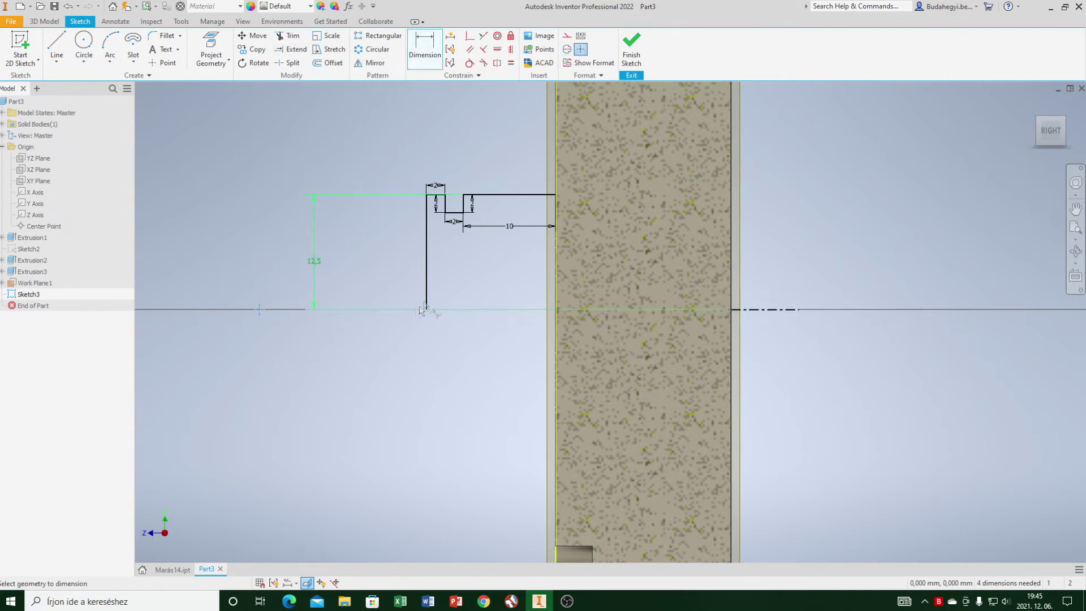
{"action": "left_click", "coordinate": [427, 294]}
{"action": "left_click", "coordinate": [365, 367]}
{"action": "type", "text": "10"}
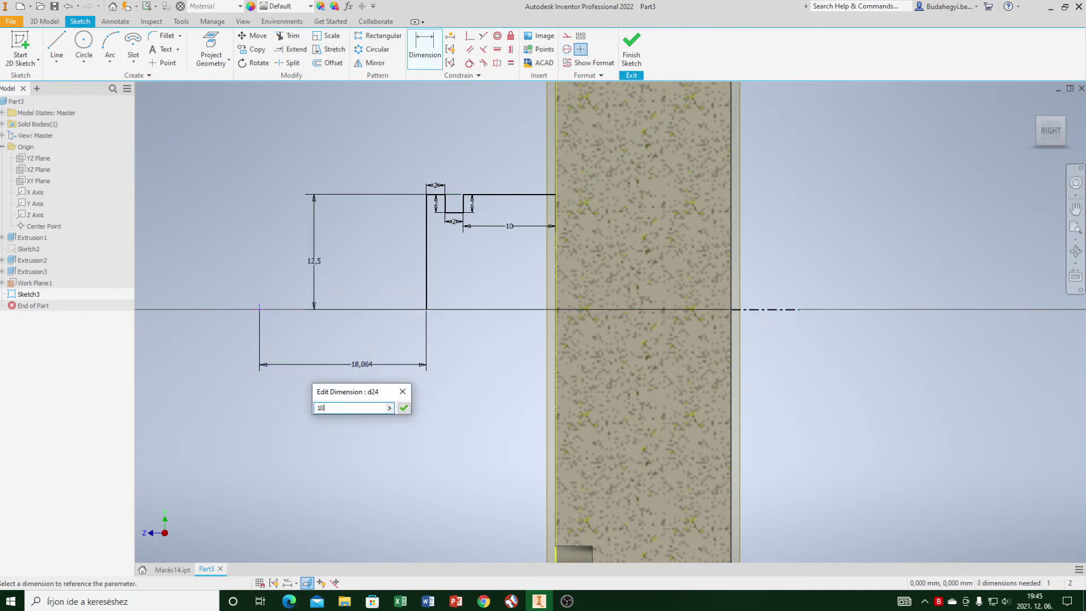
{"action": "key", "text": "Return"}
{"action": "key", "text": "c"}
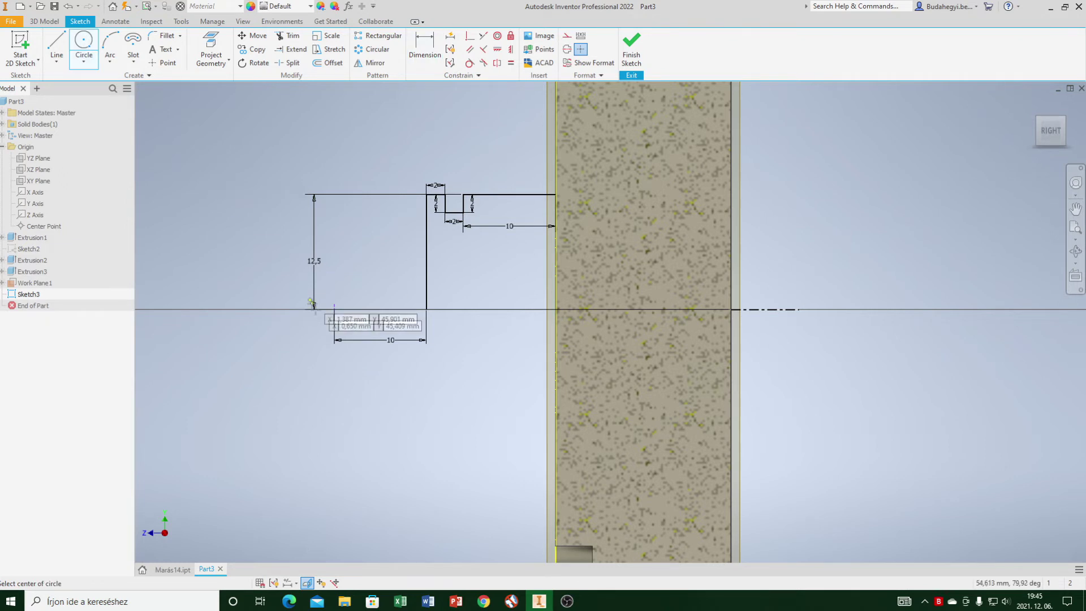
Draw a 30 mm diameter circle centred on the sketch point
{"action": "left_click", "coordinate": [334, 310]}
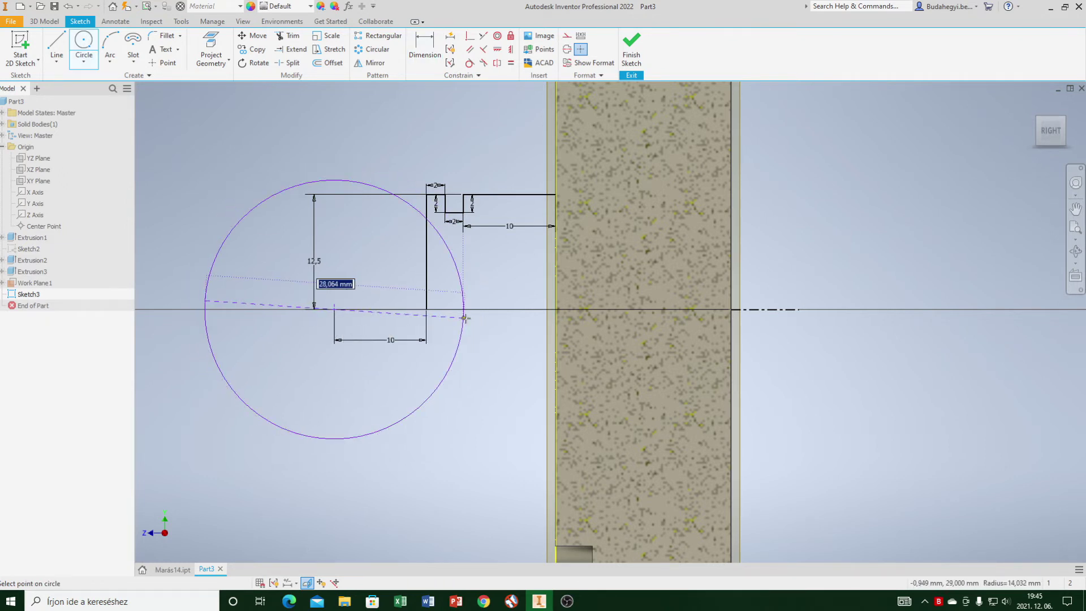
{"action": "type", "text": "30"}
{"action": "key", "text": "Return"}
{"action": "right_click", "coordinate": [385, 253]}
{"action": "left_click", "coordinate": [411, 248]}
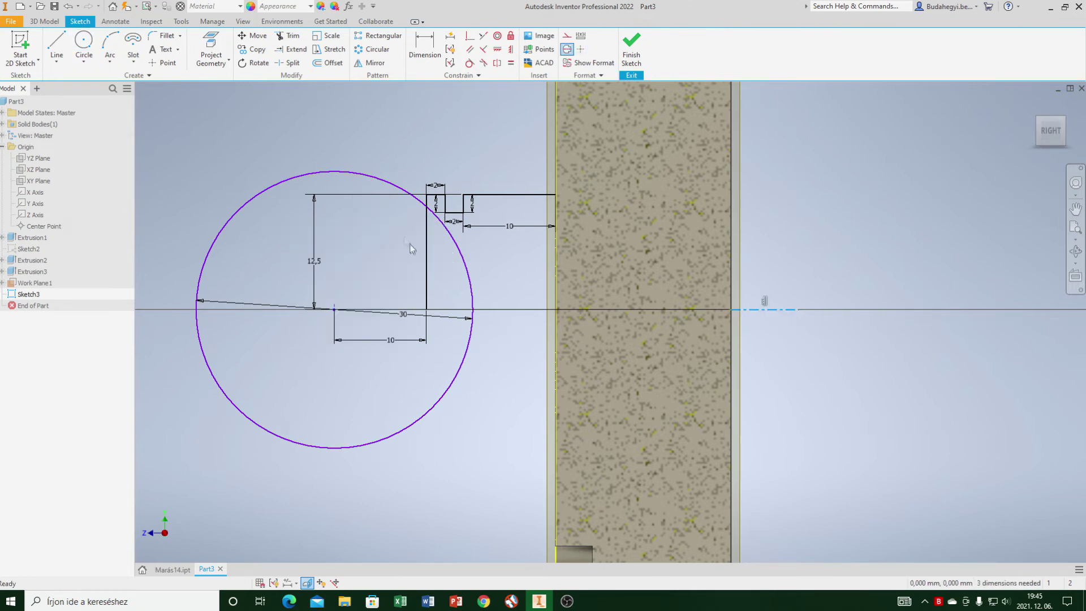
Draw a line along the axis from the vertical line's end
{"action": "key", "text": "l"}
{"action": "scroll", "coordinate": [412, 249], "scroll_direction": "up", "scroll_amount": 2}
{"action": "left_click", "coordinate": [543, 304]}
{"action": "right_click", "coordinate": [716, 305]}
{"action": "left_click", "coordinate": [750, 322]}
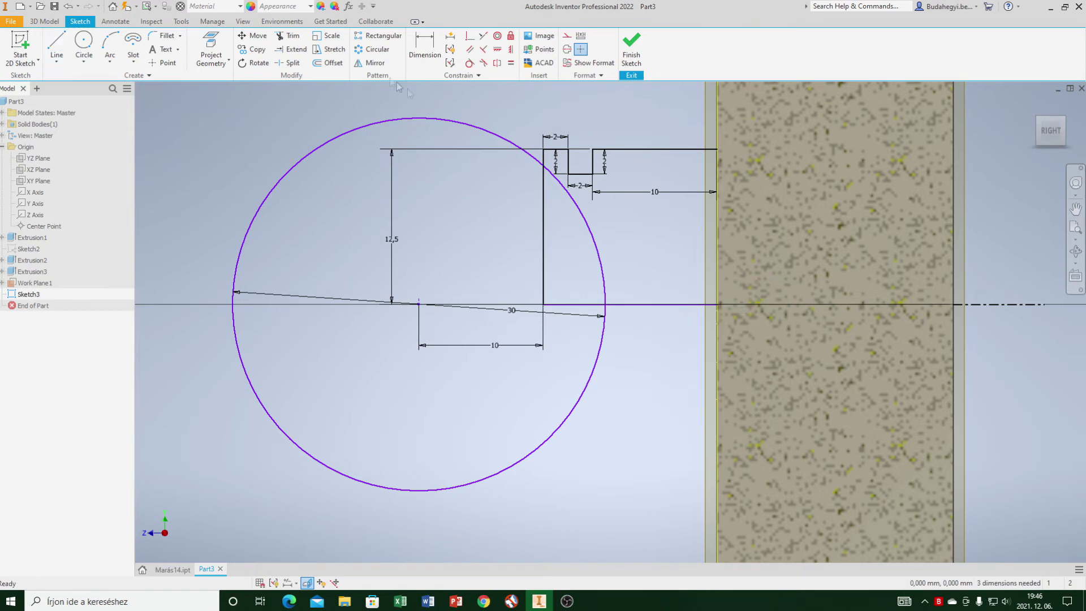
Trim away the circle's lower half and the excess piece near the arc
{"action": "left_click", "coordinate": [293, 38]}
{"action": "left_click", "coordinate": [419, 490]}
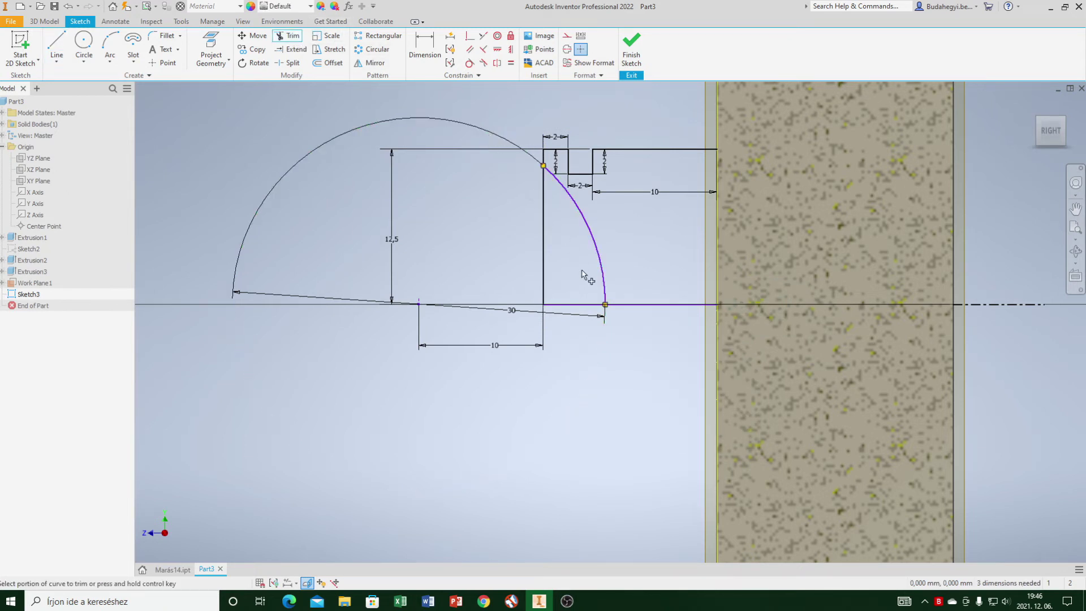
{"action": "left_click", "coordinate": [543, 281]}
{"action": "right_click", "coordinate": [456, 243]}
{"action": "left_click", "coordinate": [497, 243]}
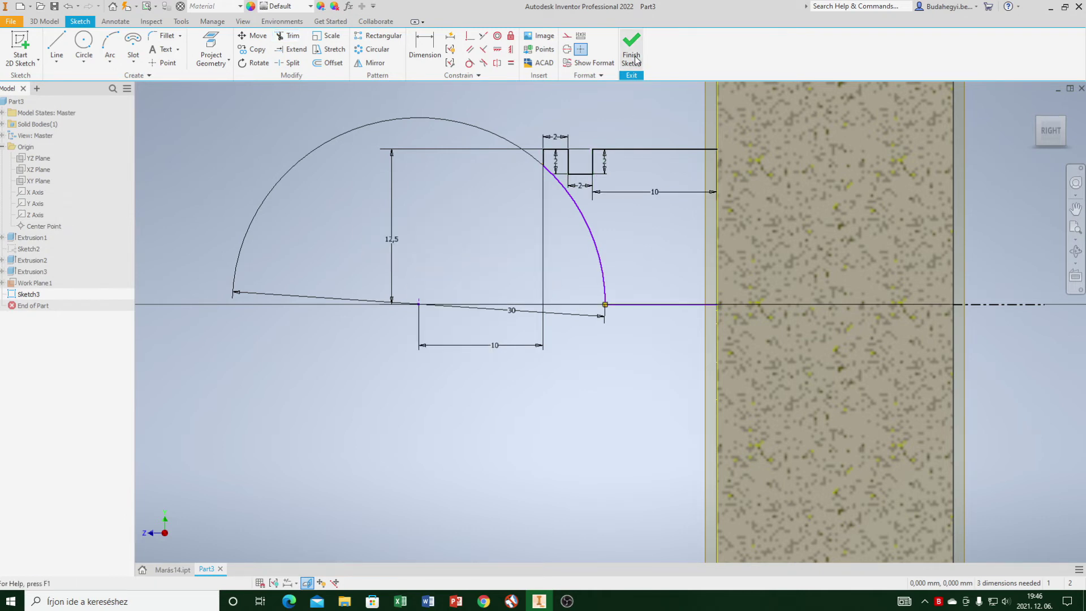
Add the closing line at the part edge on the axis and finish Sketch3
{"action": "left_click", "coordinate": [56, 44]}
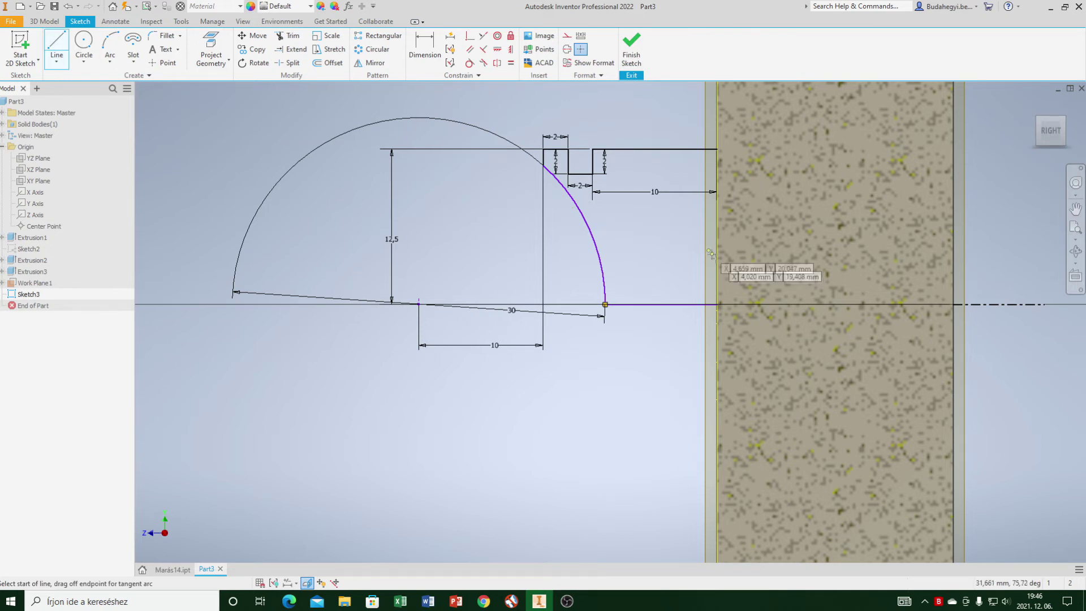
{"action": "left_click", "coordinate": [718, 304]}
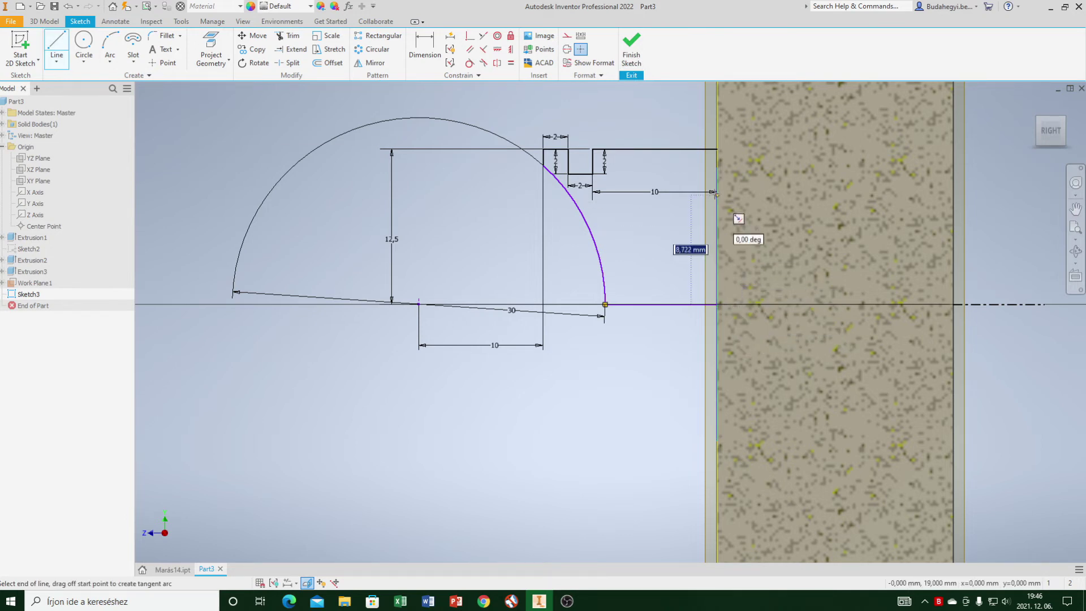
{"action": "right_click", "coordinate": [717, 149]}
{"action": "left_click", "coordinate": [756, 150]}
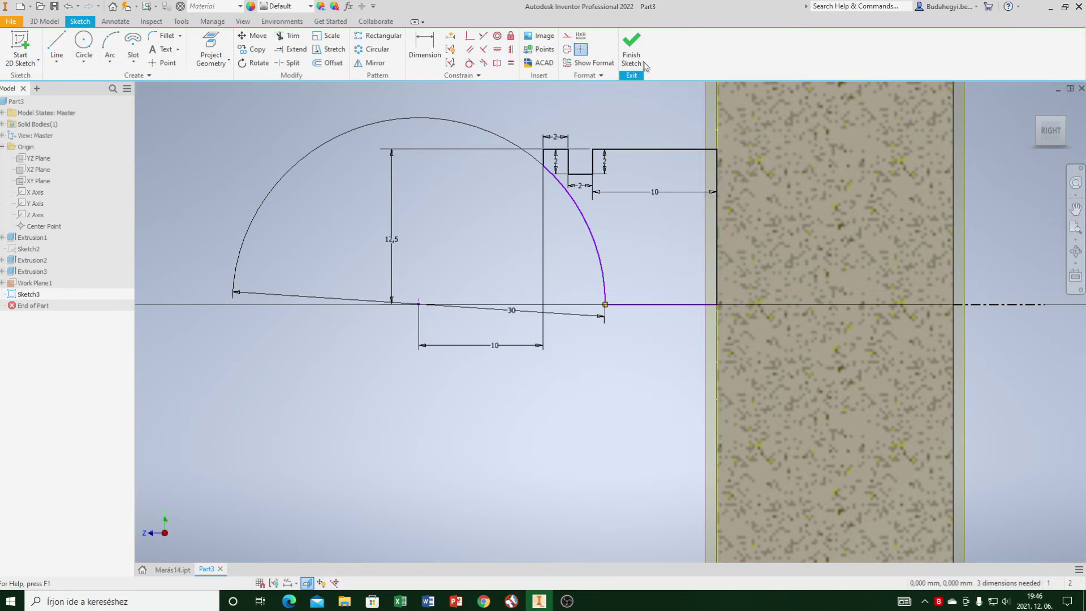
{"action": "left_click", "coordinate": [631, 51]}
{"action": "left_click", "coordinate": [83, 45]}
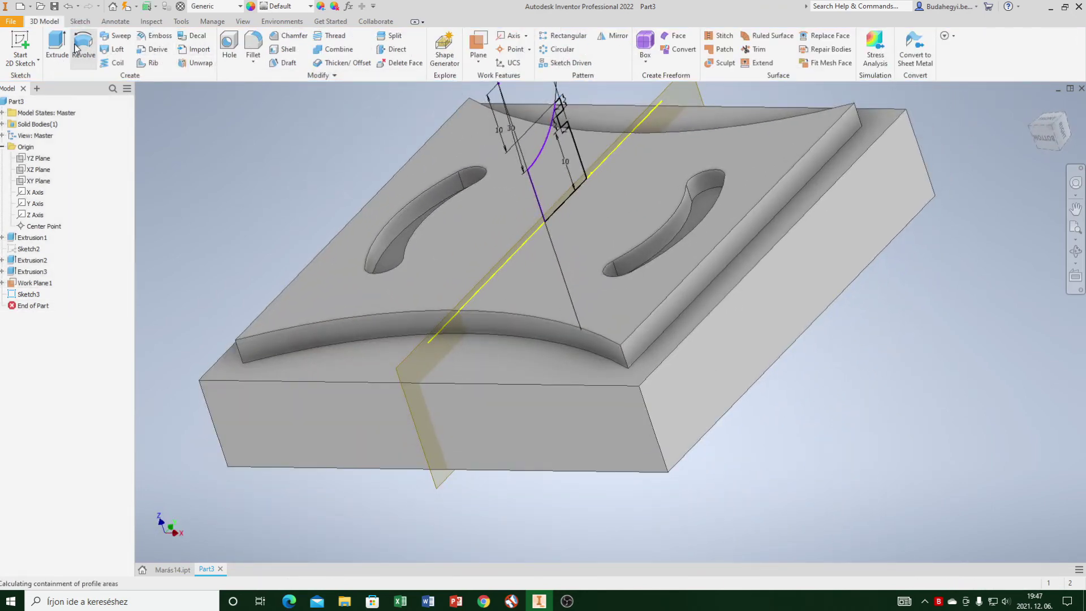
Create the revolved central boss Revolution1 and hide Work Plane1
{"action": "left_click", "coordinate": [238, 264]}
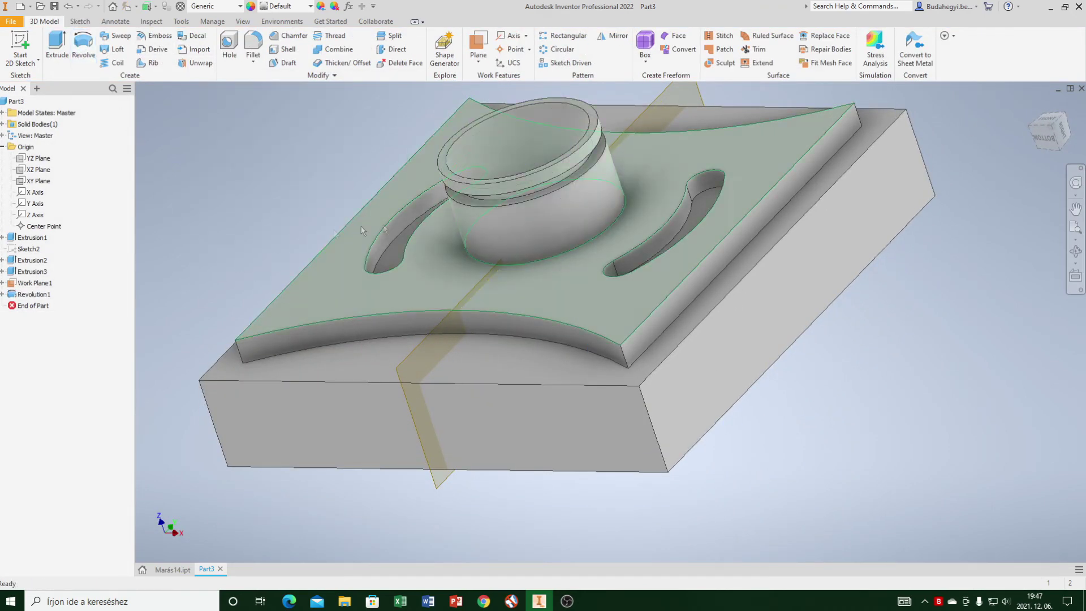
{"action": "right_click", "coordinate": [30, 284]}
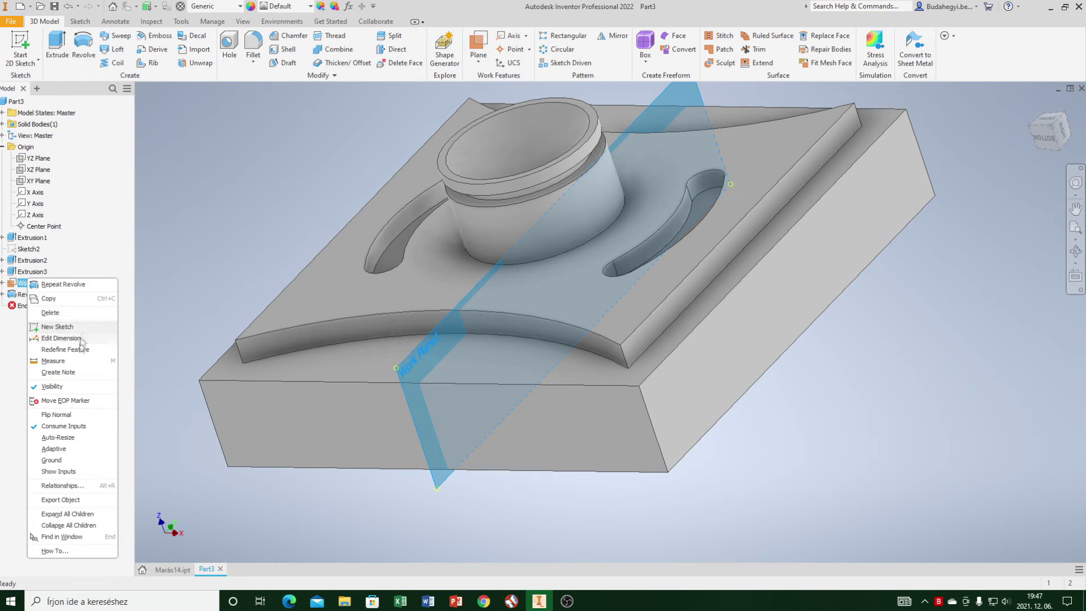
{"action": "left_click", "coordinate": [52, 386]}
Orbit and zoom the view to look down onto the plate's top face
{"action": "left_click", "coordinate": [1075, 251]}
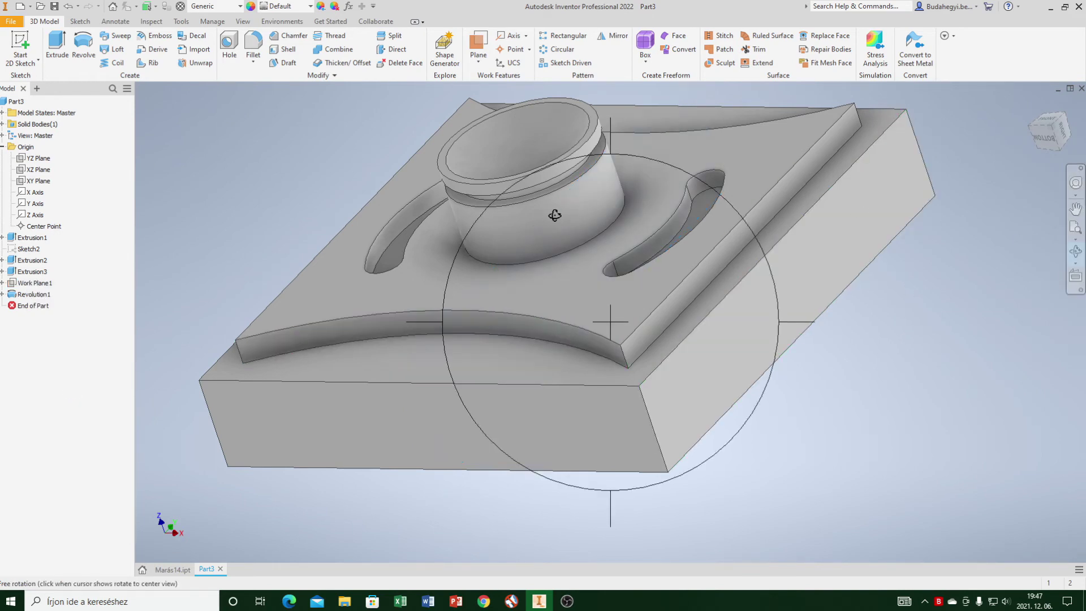
{"action": "left_click_drag", "start_coordinate": [555, 215], "coordinate": [611, 304]}
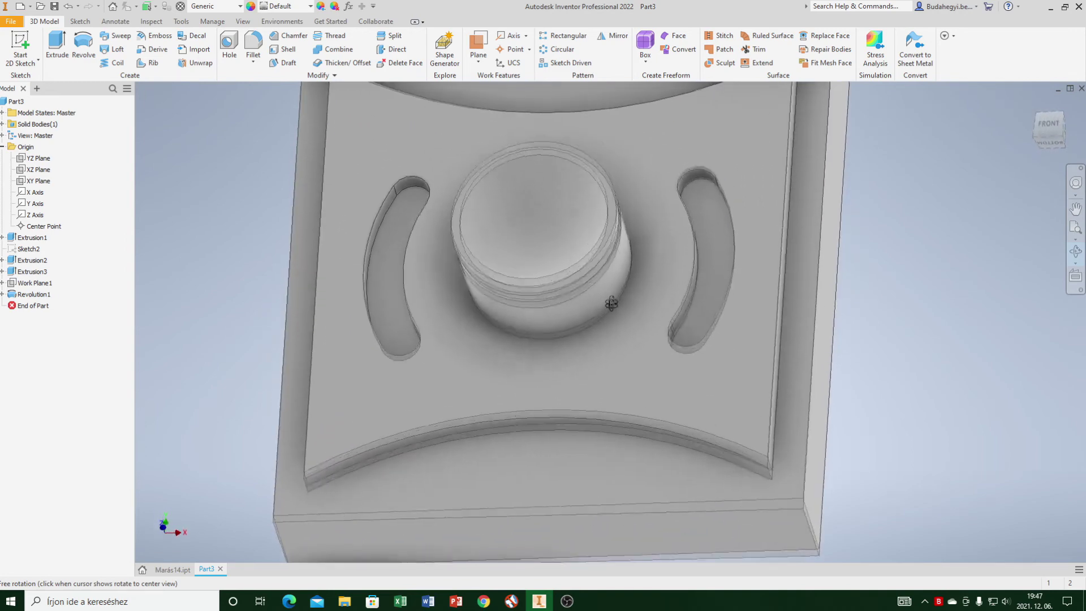
{"action": "scroll", "coordinate": [611, 304], "scroll_direction": "down", "scroll_amount": 2}
{"action": "scroll", "coordinate": [614, 305], "scroll_direction": "down", "scroll_amount": 2}
Sketch a point on the plate's top face, vertically aligned with the boss centre
{"action": "left_click", "coordinate": [22, 43]}
{"action": "left_click", "coordinate": [613, 158]}
{"action": "left_click", "coordinate": [163, 63]}
{"action": "right_click", "coordinate": [560, 133]}
{"action": "left_click", "coordinate": [598, 135]}
{"action": "left_click", "coordinate": [511, 51]}
{"action": "left_click", "coordinate": [605, 152]}
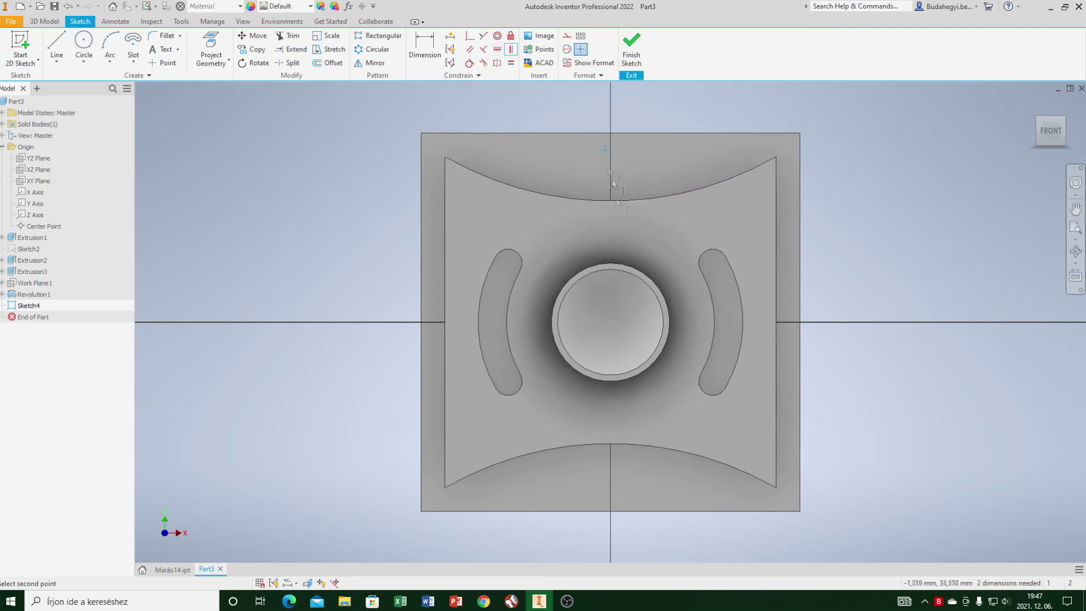
{"action": "left_click", "coordinate": [611, 322]}
Dimension the point 8 mm from the plate's top edge and finish Sketch4
{"action": "right_click", "coordinate": [656, 151]}
{"action": "left_click", "coordinate": [710, 156]}
{"action": "left_click", "coordinate": [615, 153]}
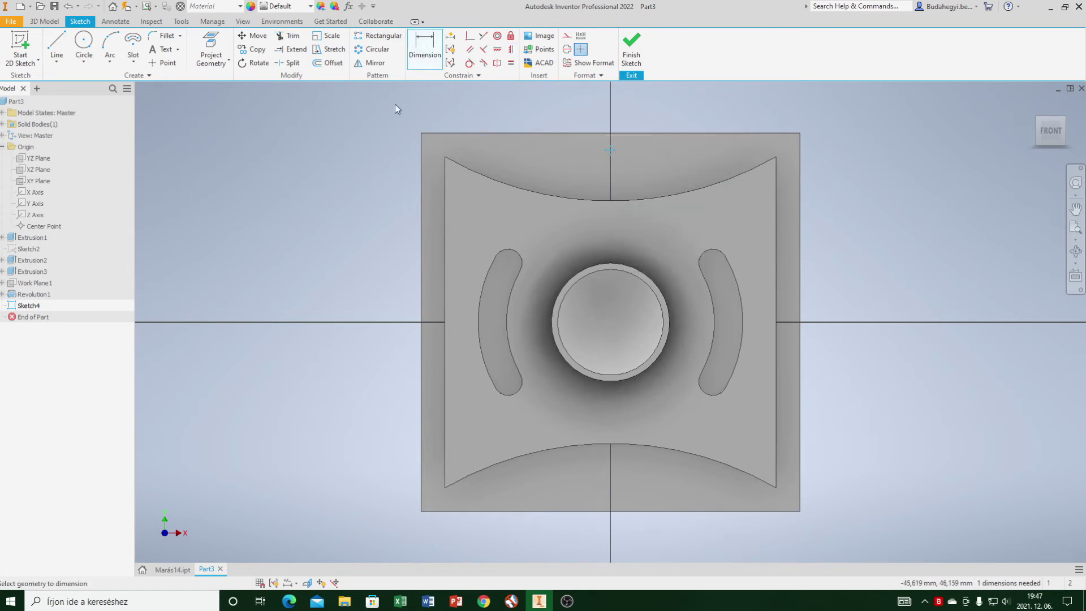
{"action": "left_click", "coordinate": [450, 134]}
{"action": "left_click", "coordinate": [364, 141]}
{"action": "type", "text": "8"}
{"action": "key", "text": "Return"}
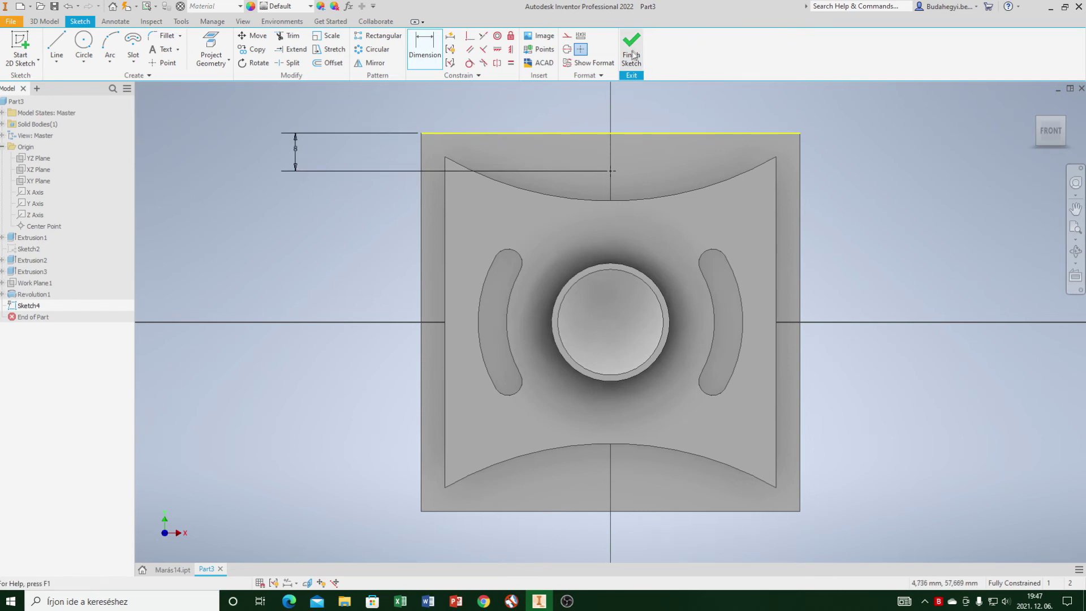
{"action": "left_click", "coordinate": [631, 46]}
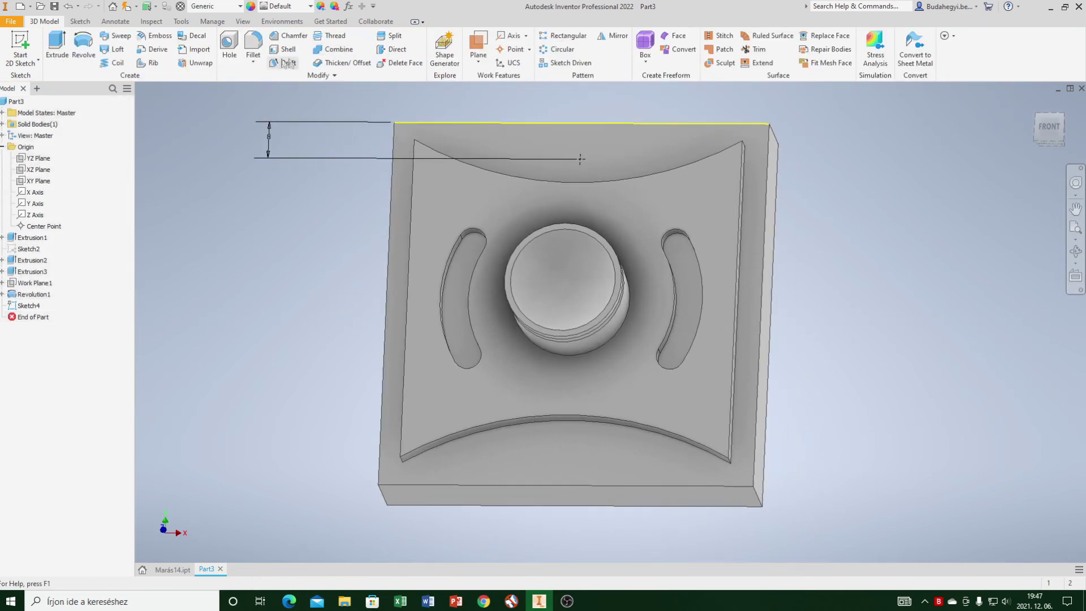
Place a 5 mm counterbored hole with an 8 mm counterbore at the Sketch4 point
{"action": "left_click", "coordinate": [229, 46]}
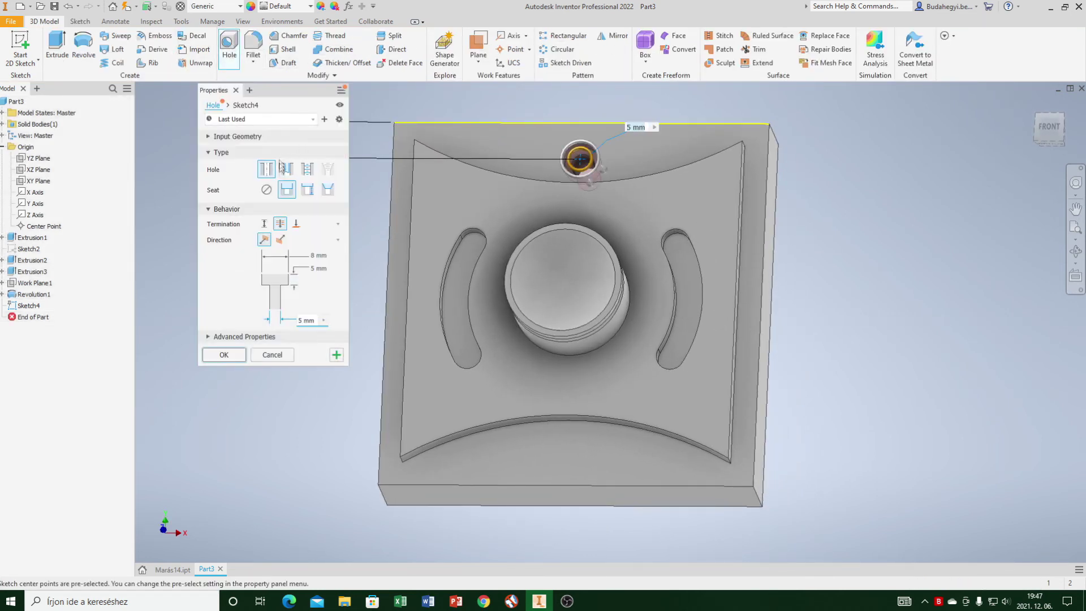
{"action": "left_click", "coordinate": [315, 256]}
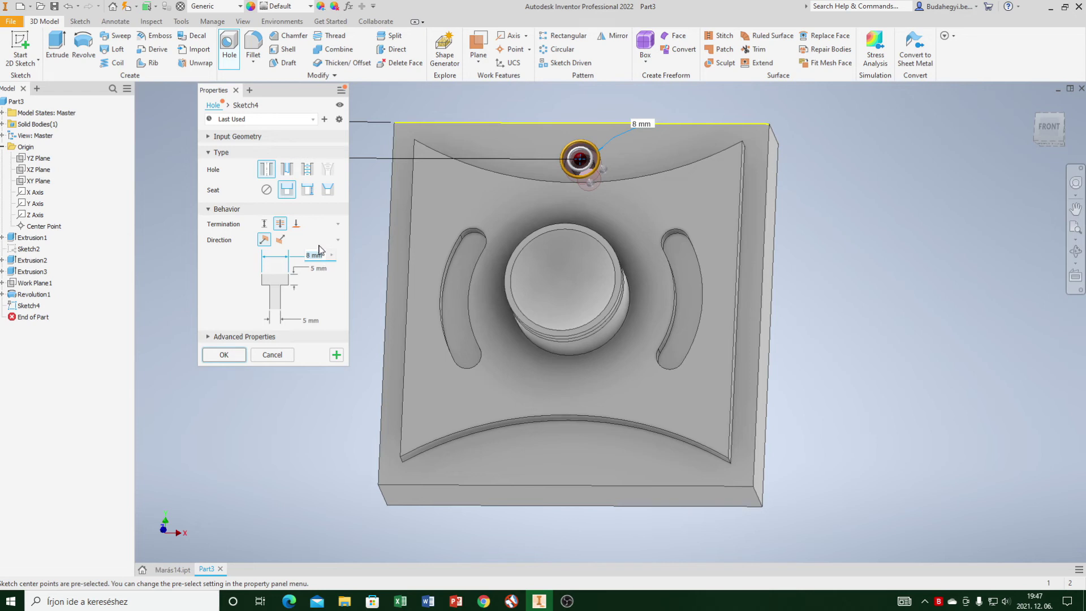
{"action": "left_click", "coordinate": [224, 355]}
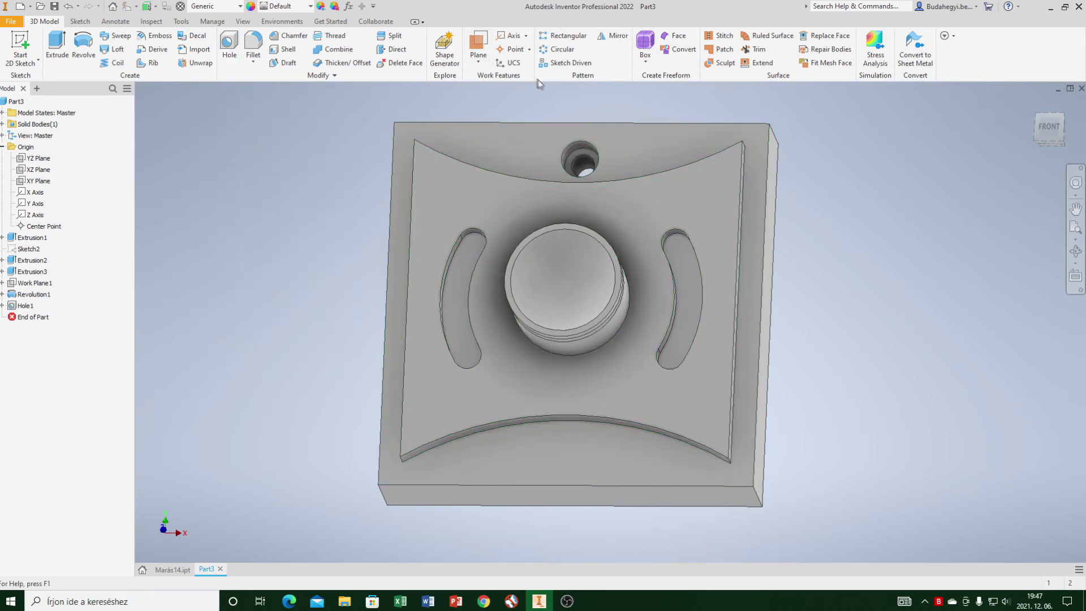
Mirror Hole1 about the XZ Plane to create the matching bottom-edge hole
{"action": "left_click", "coordinate": [616, 37]}
{"action": "left_click", "coordinate": [586, 146]}
{"action": "left_click", "coordinate": [177, 132]}
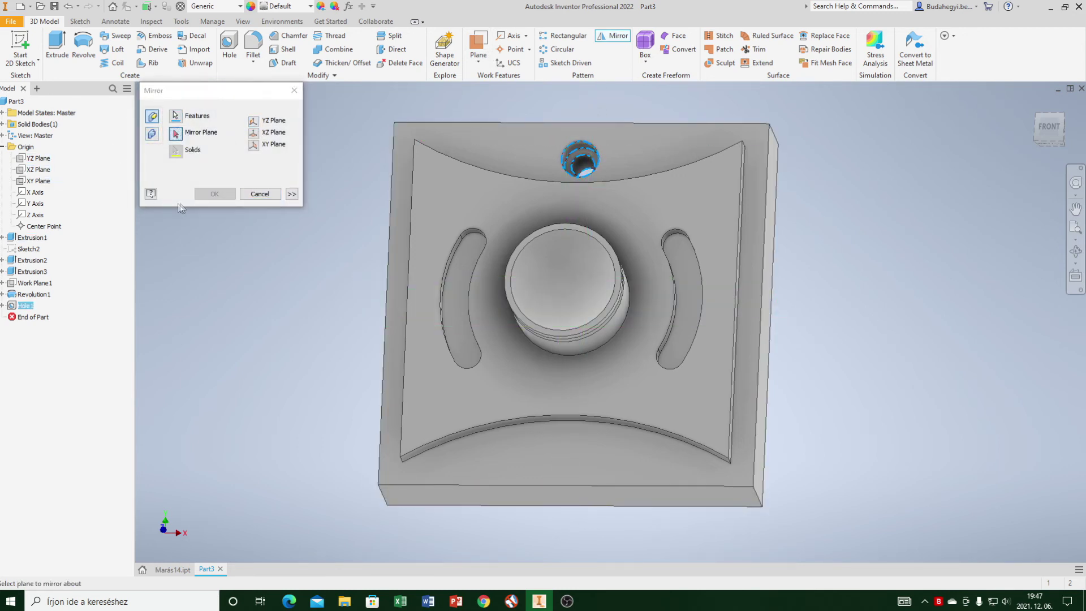
{"action": "left_click", "coordinate": [38, 169]}
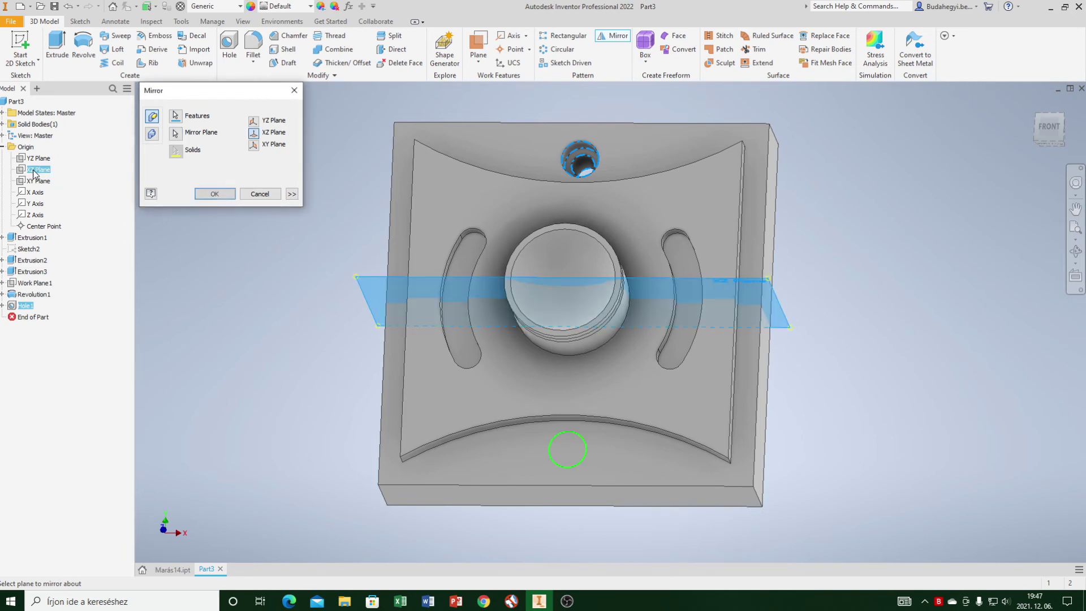
{"action": "left_click", "coordinate": [225, 192]}
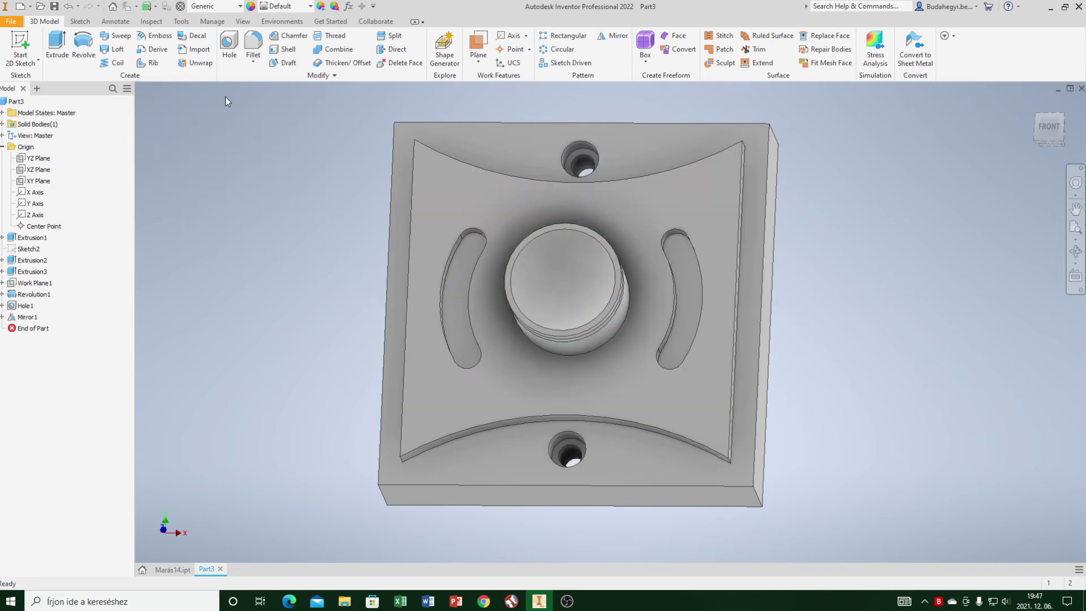
{"action": "left_click", "coordinate": [252, 44]}
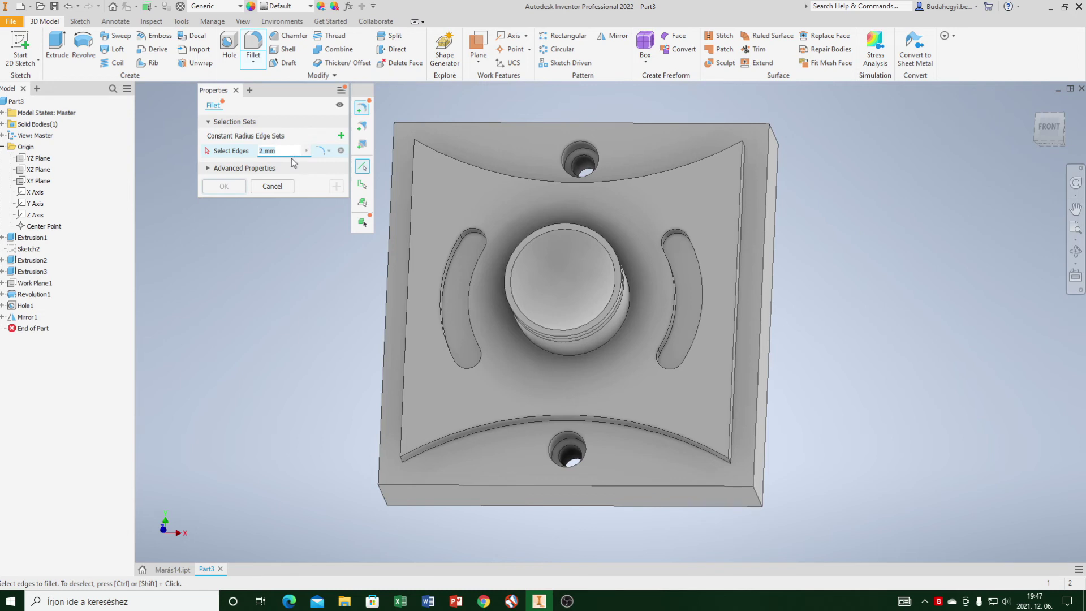
Fillet the plate's four vertical corner edges with an 8 mm radius
{"action": "left_click", "coordinate": [779, 140]}
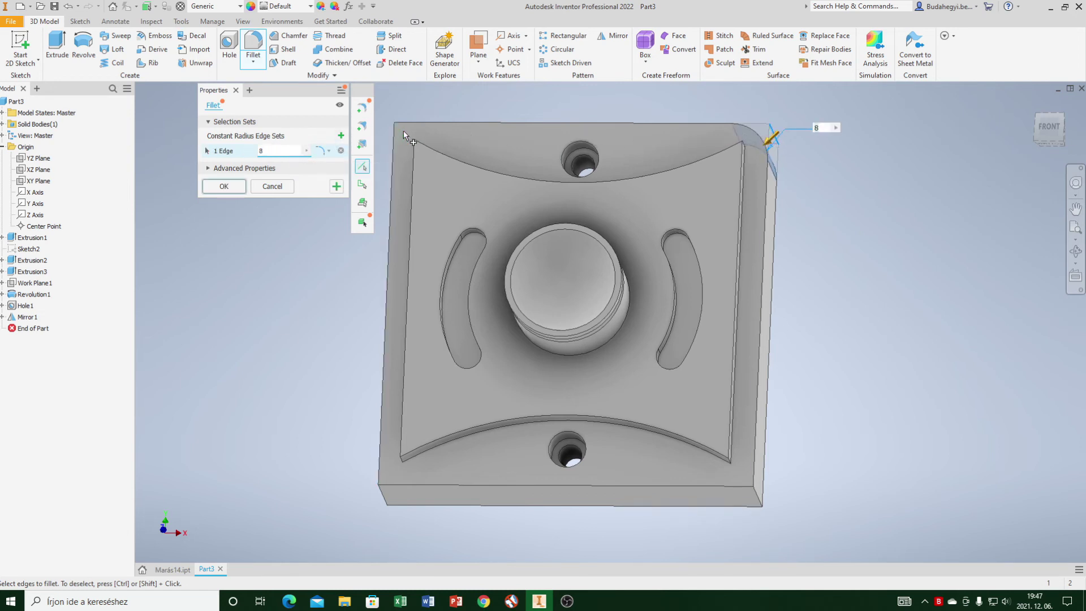
{"action": "left_click", "coordinate": [400, 132]}
{"action": "left_click", "coordinate": [385, 500]}
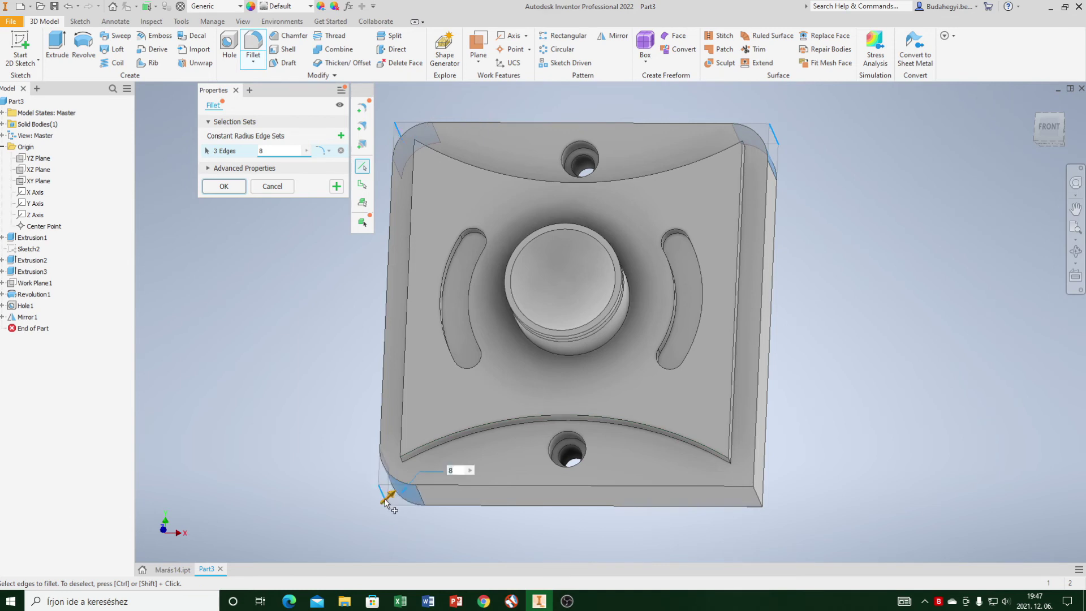
{"action": "left_click", "coordinate": [756, 496]}
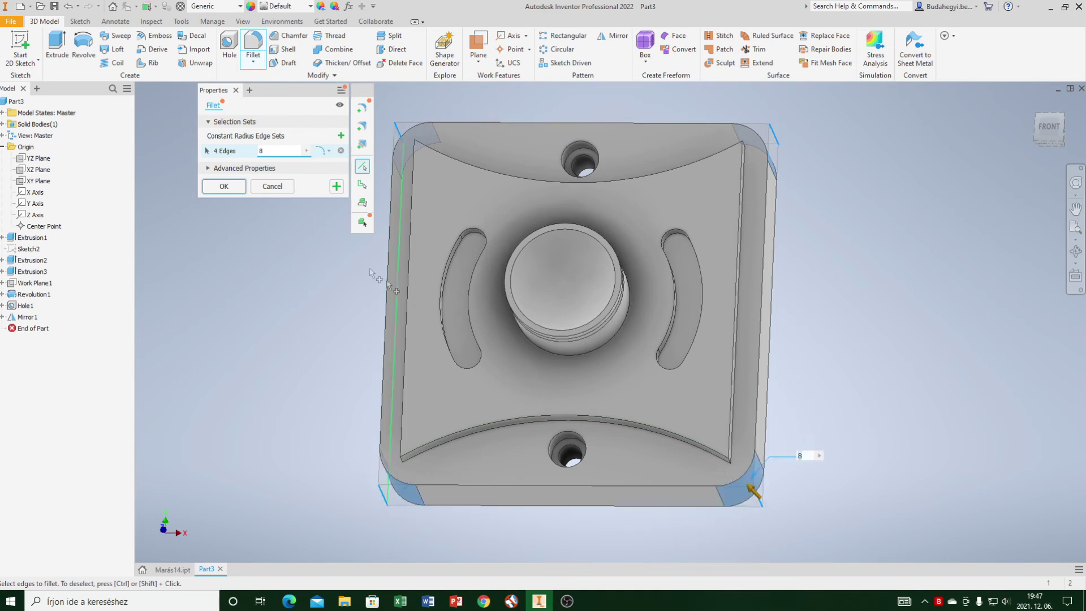
{"action": "left_click", "coordinate": [225, 186]}
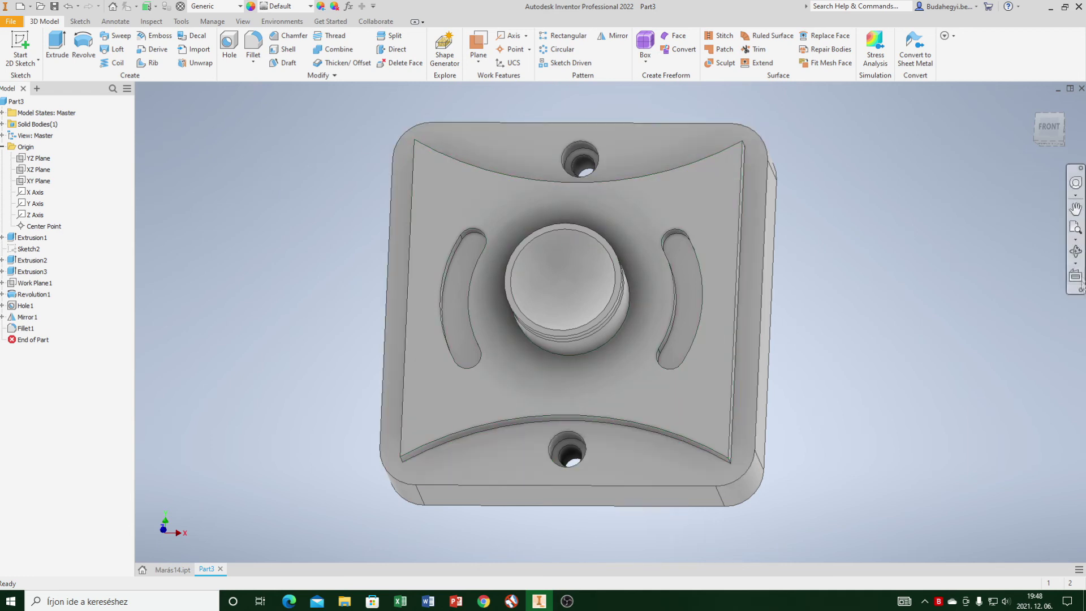
{"action": "left_click", "coordinate": [1063, 131]}
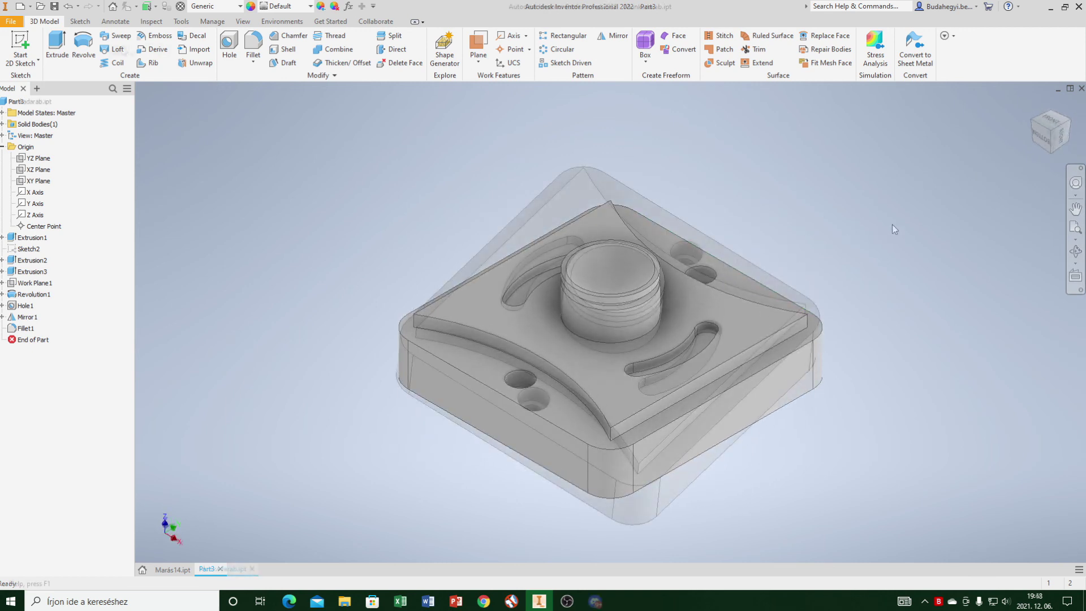
Round the edge where the central boss meets the plate with a 2 mm fillet
{"action": "left_click", "coordinate": [253, 45]}
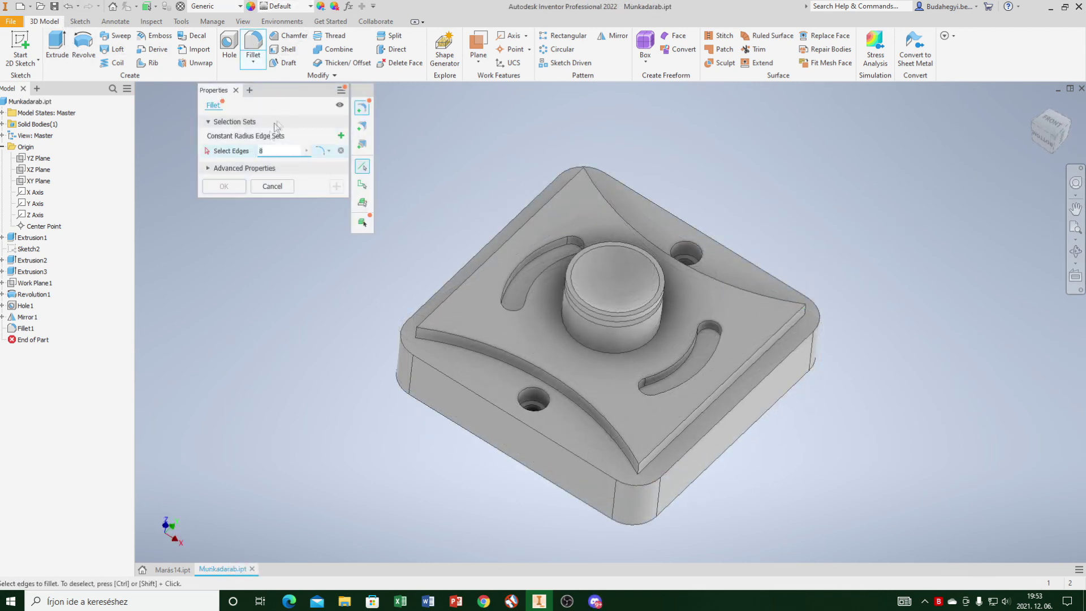
{"action": "type", "text": "2"}
{"action": "left_click", "coordinate": [610, 351]}
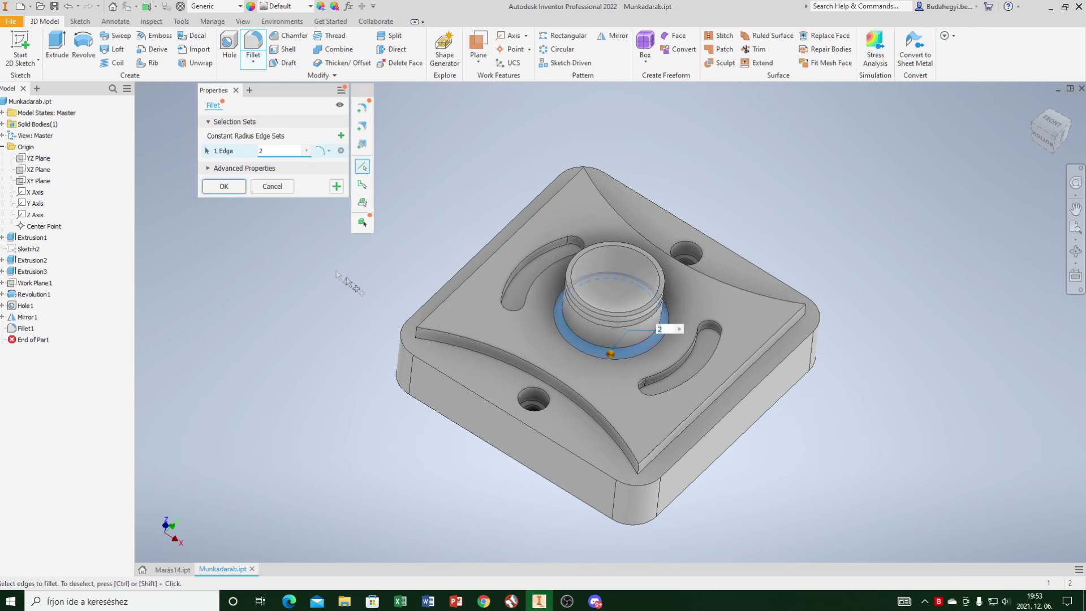
{"action": "left_click", "coordinate": [218, 187]}
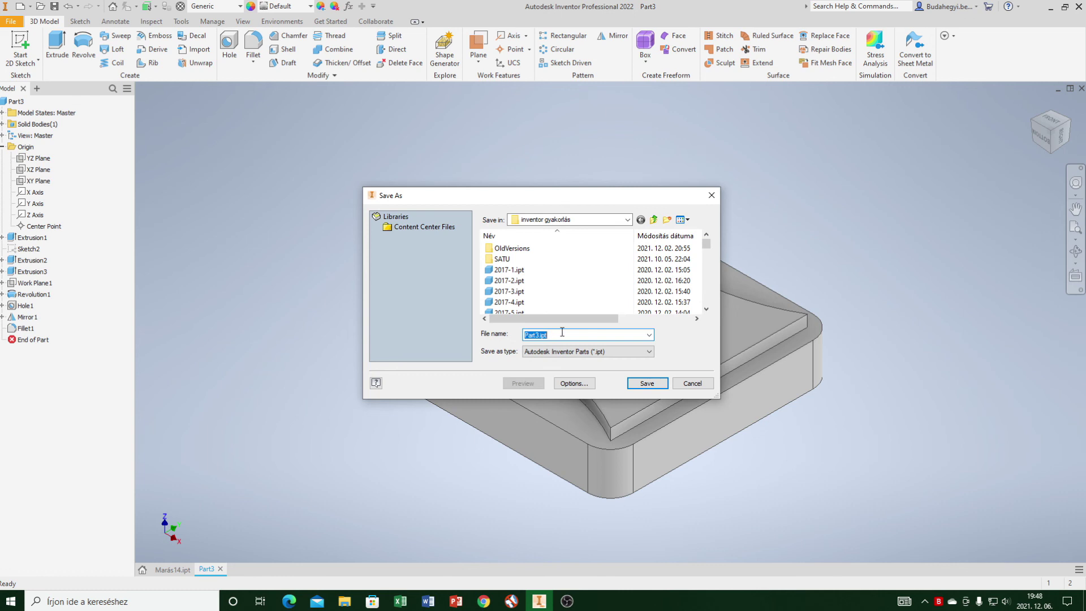
Save the part as Munkadarab.ipt in the inventor gyakorlás folder
{"action": "type", "text": "MUn"}
{"action": "key", "text": "BackSpace"}
{"action": "key", "text": "BackSpace"}
{"action": "key", "text": "BackSpace"}
{"action": "type", "text": "unk"}
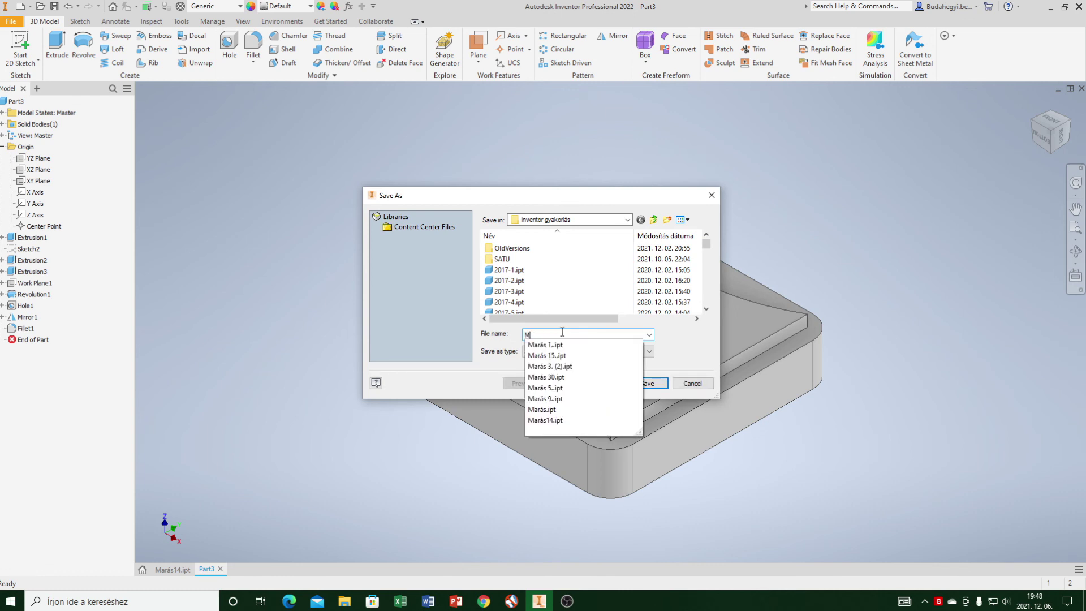
{"action": "type", "text": "adarab"}
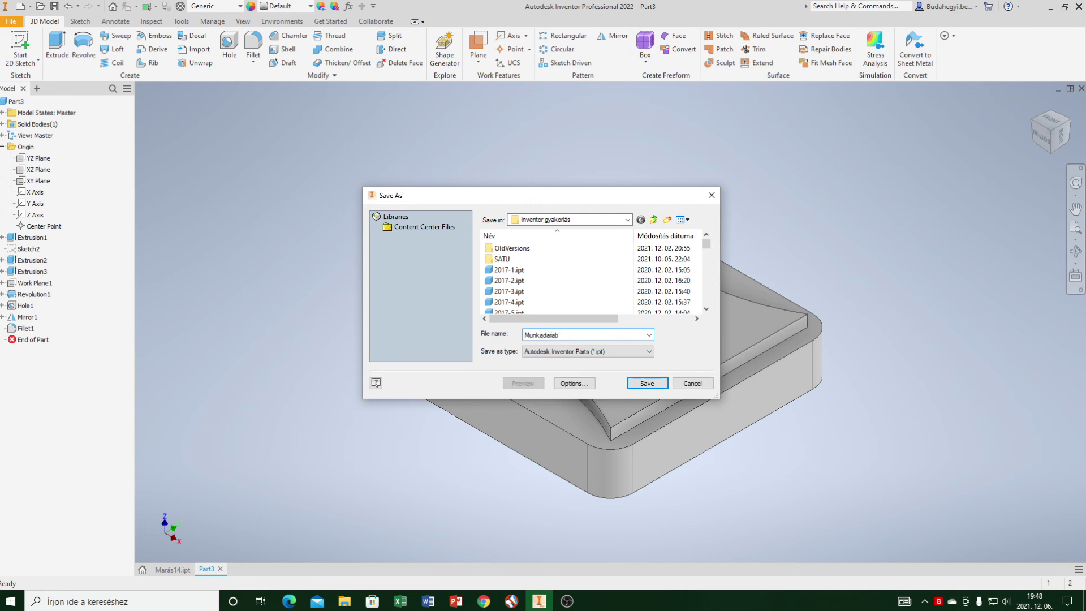
{"action": "left_click", "coordinate": [644, 384]}
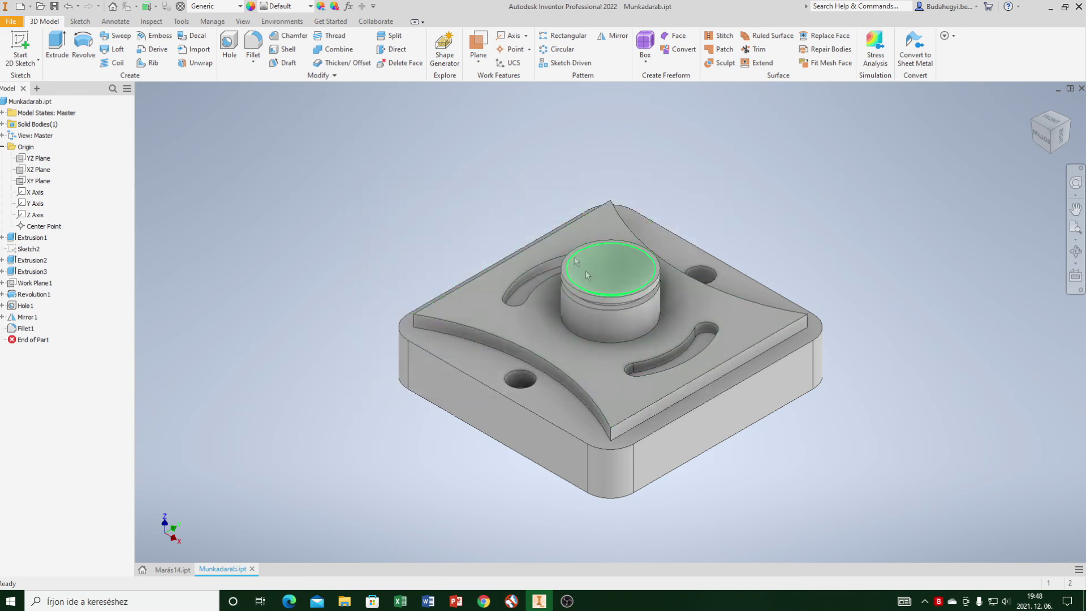